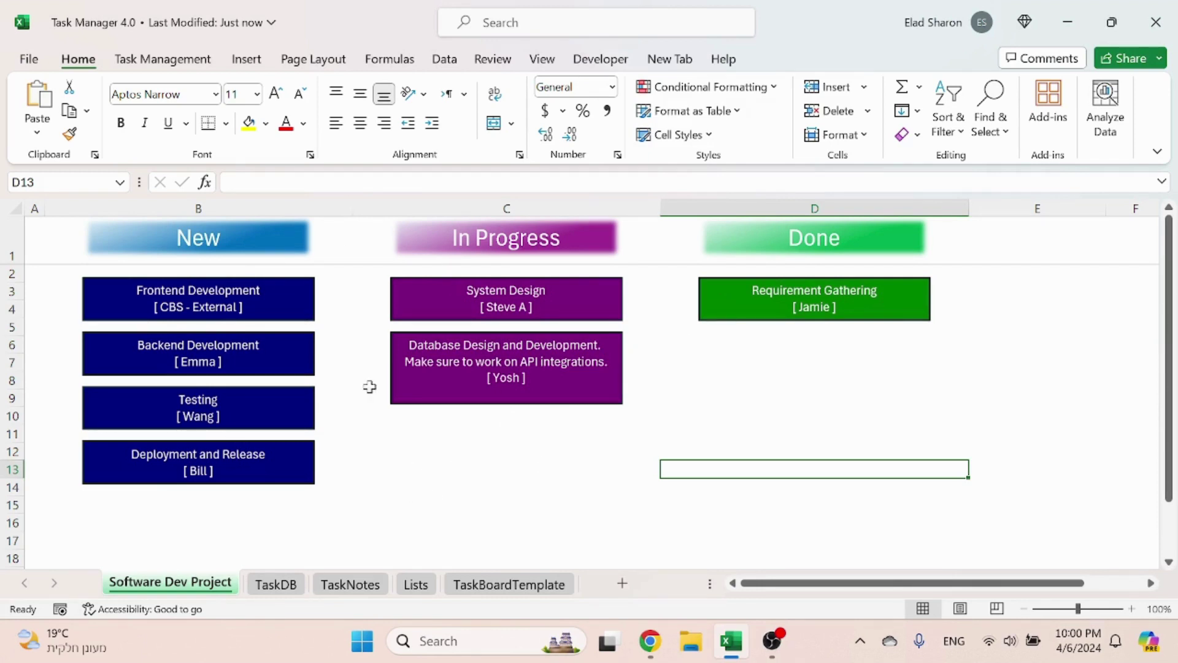
- Create a new project board named Project#2
{"action": "left_click", "coordinate": [158, 60]}
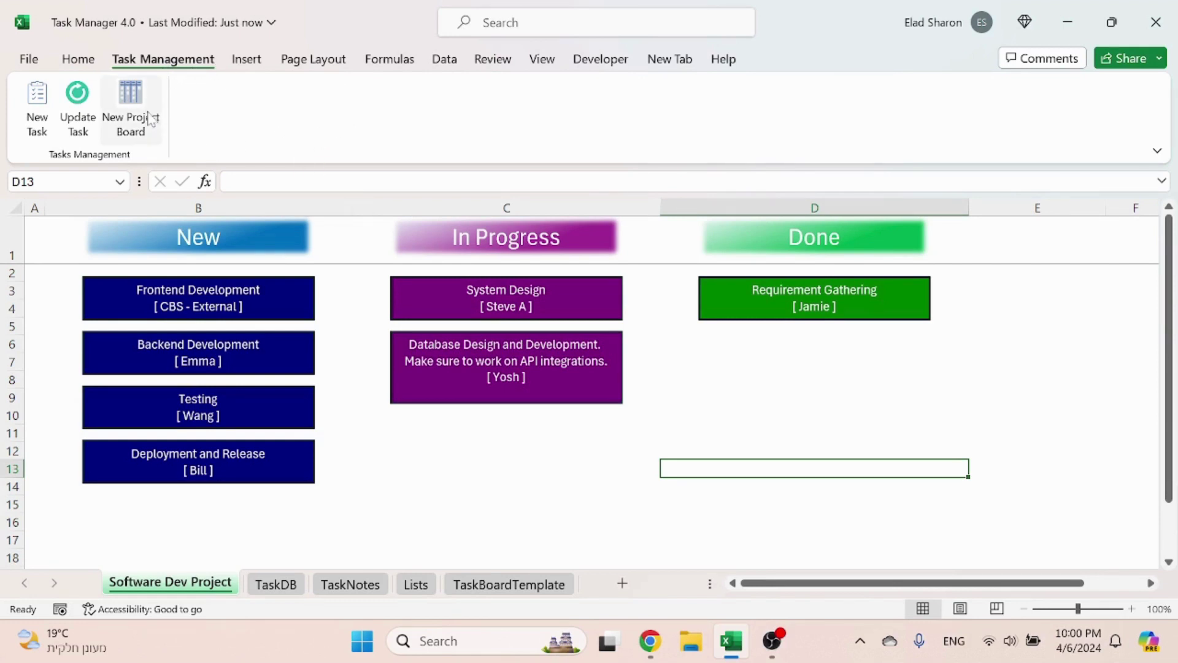
{"action": "left_click", "coordinate": [144, 133]}
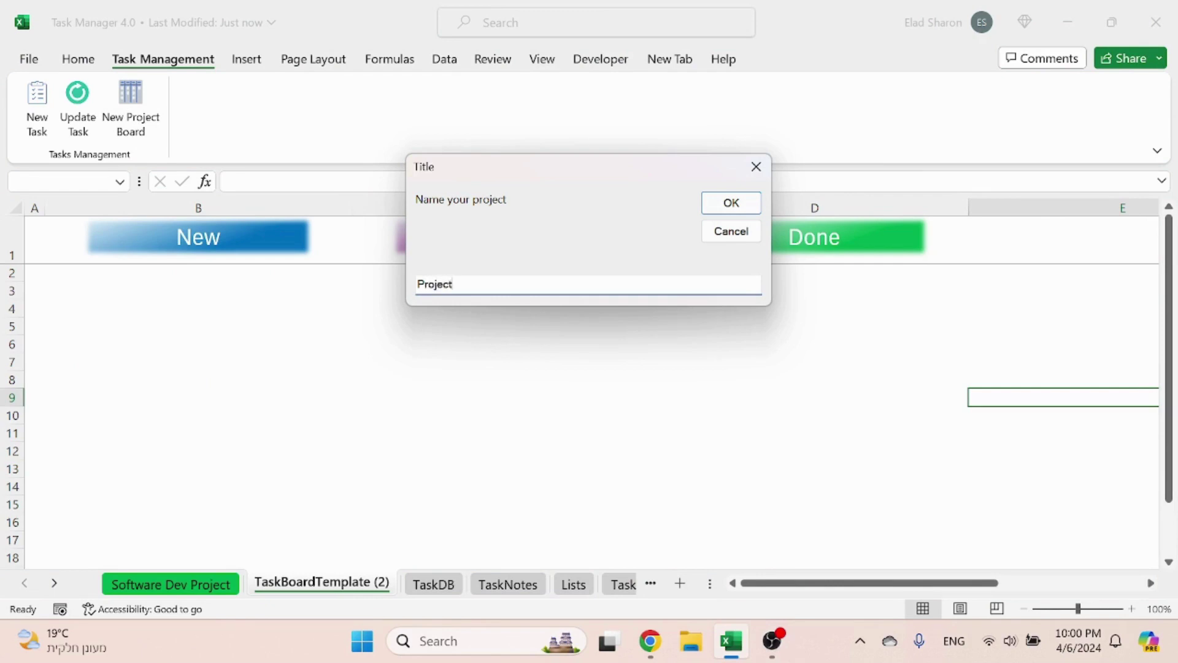
{"action": "type", "text": "Project#2"}
{"action": "key", "text": "Return"}
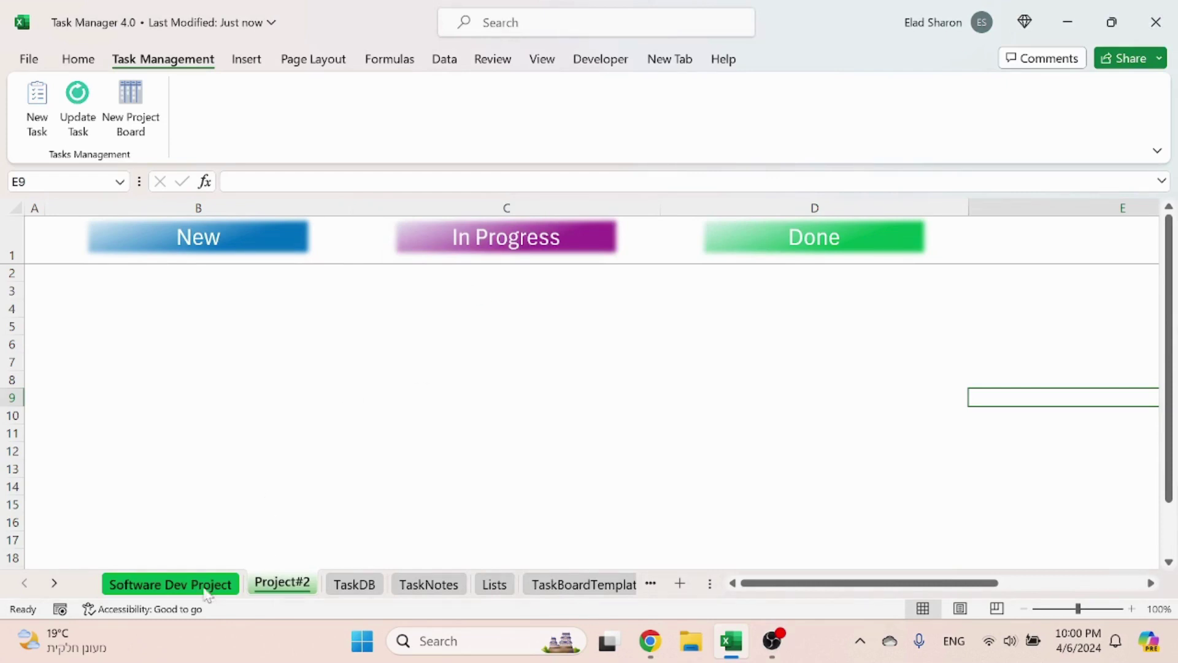
- View the TaskBoardTemplate sheet and return to the Project#2 board
{"action": "left_click", "coordinate": [561, 593]}
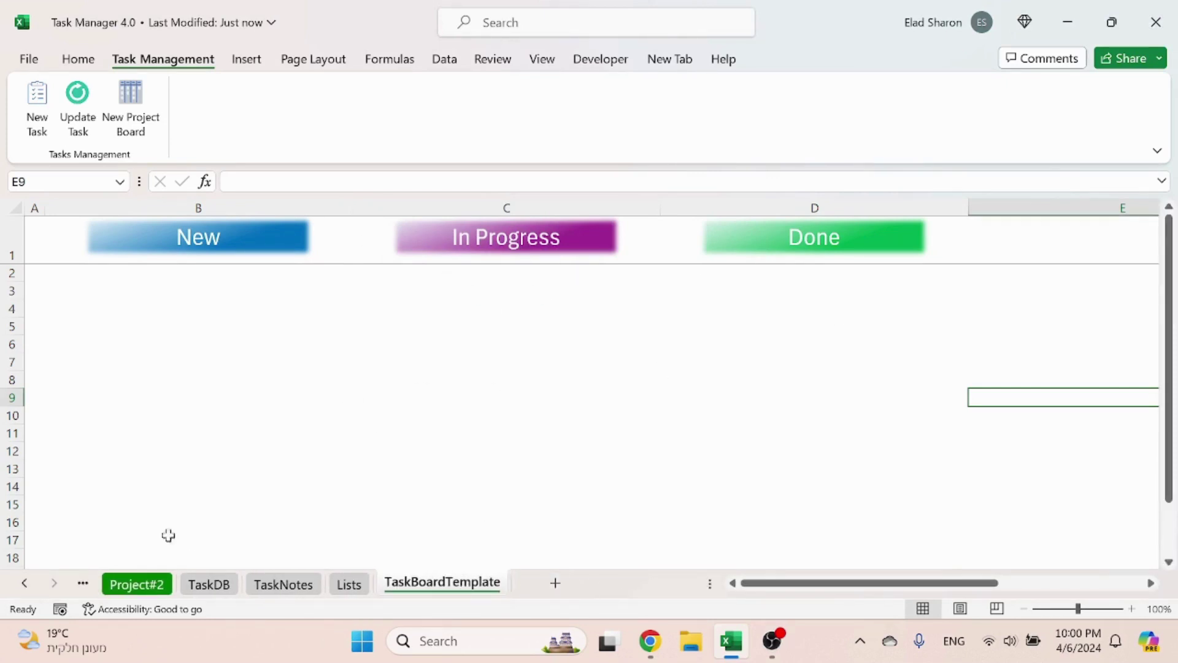
{"action": "left_click", "coordinate": [26, 588]}
{"action": "left_click", "coordinate": [271, 583]}
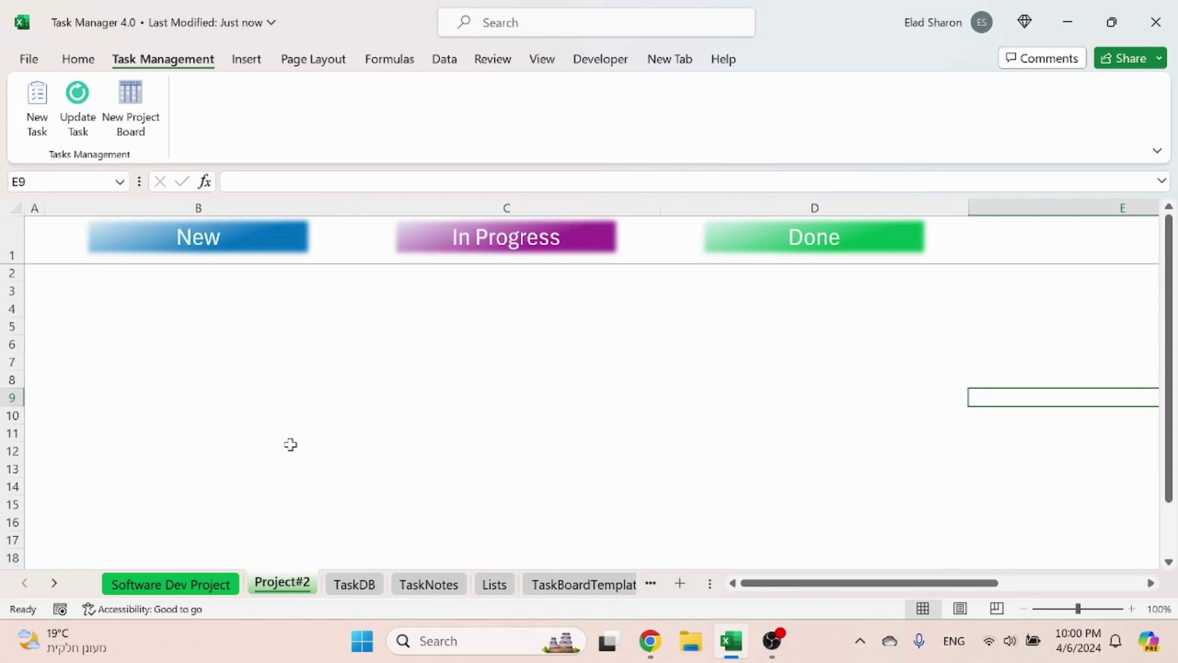
- Add a task to the Project#2 board with description "Plan the project", the assignee's name and note "Make a list"
{"action": "left_click", "coordinate": [37, 120]}
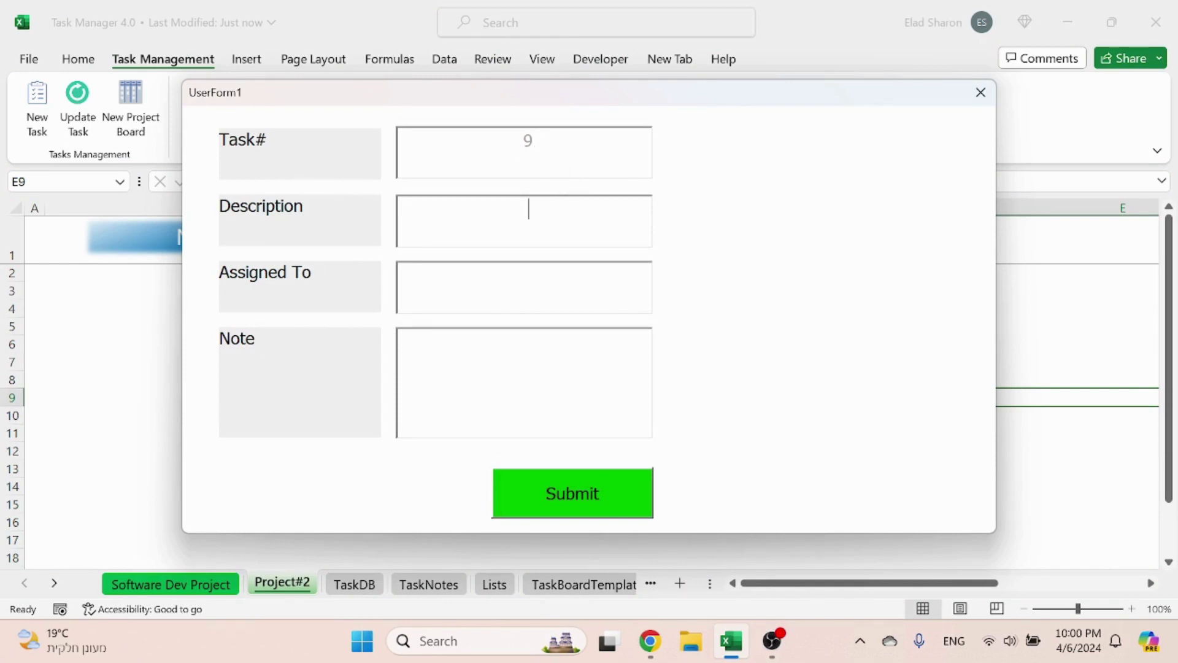
{"action": "type", "text": "Plan the project"}
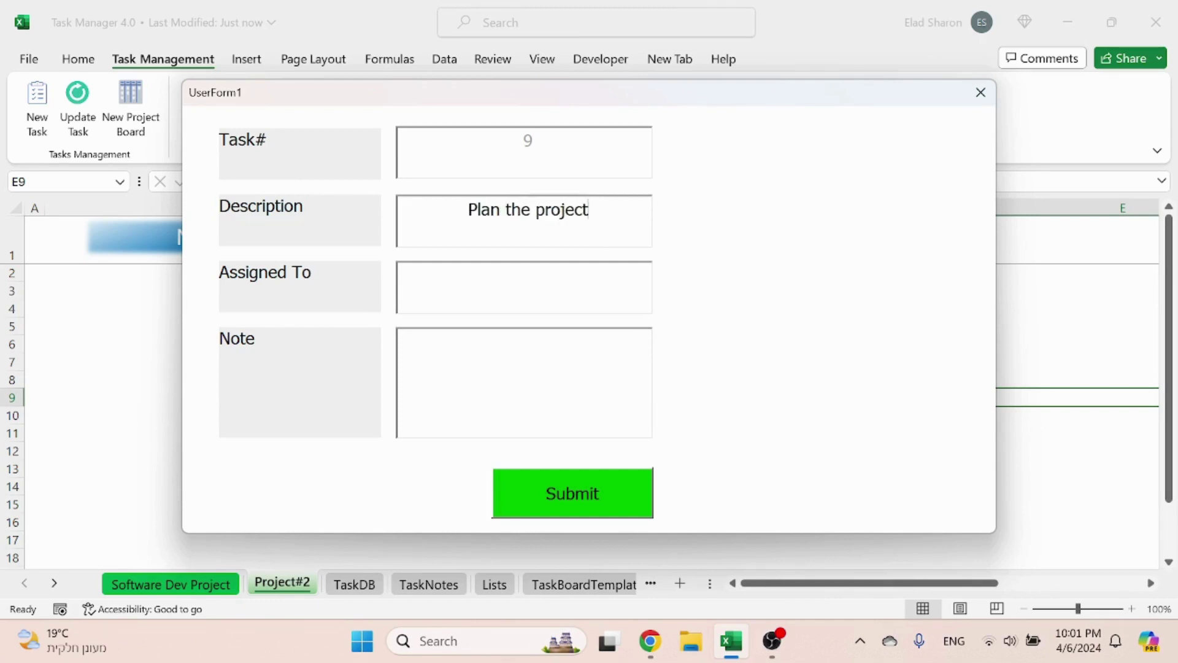
{"action": "type", "text": "Elad"}
{"action": "type", "text": "Make a "}
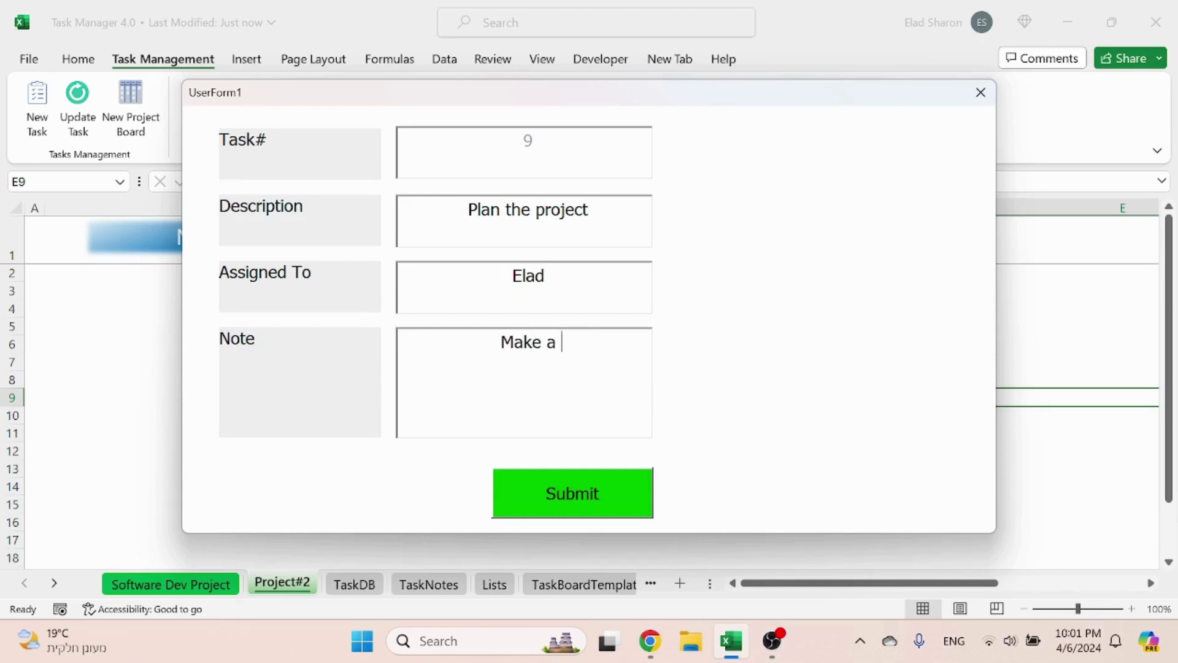
{"action": "type", "text": "list"}
{"action": "left_click", "coordinate": [564, 494]}
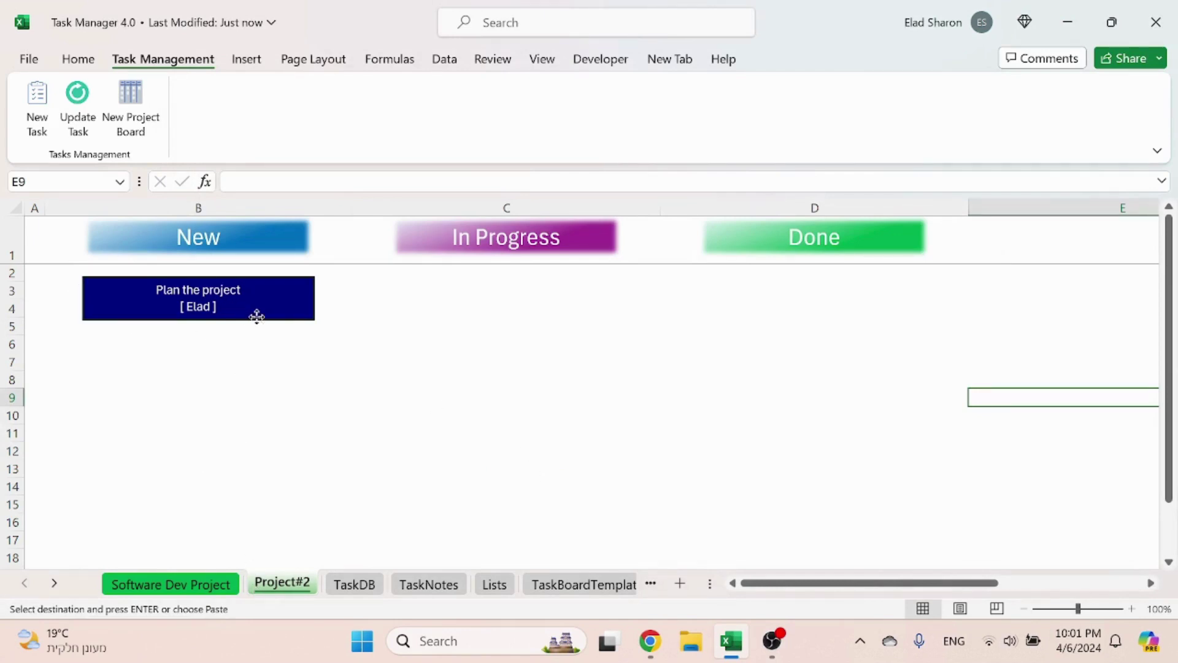
{"action": "left_click", "coordinate": [257, 316]}
{"action": "left_click", "coordinate": [239, 347]}
{"action": "left_click", "coordinate": [247, 311]}
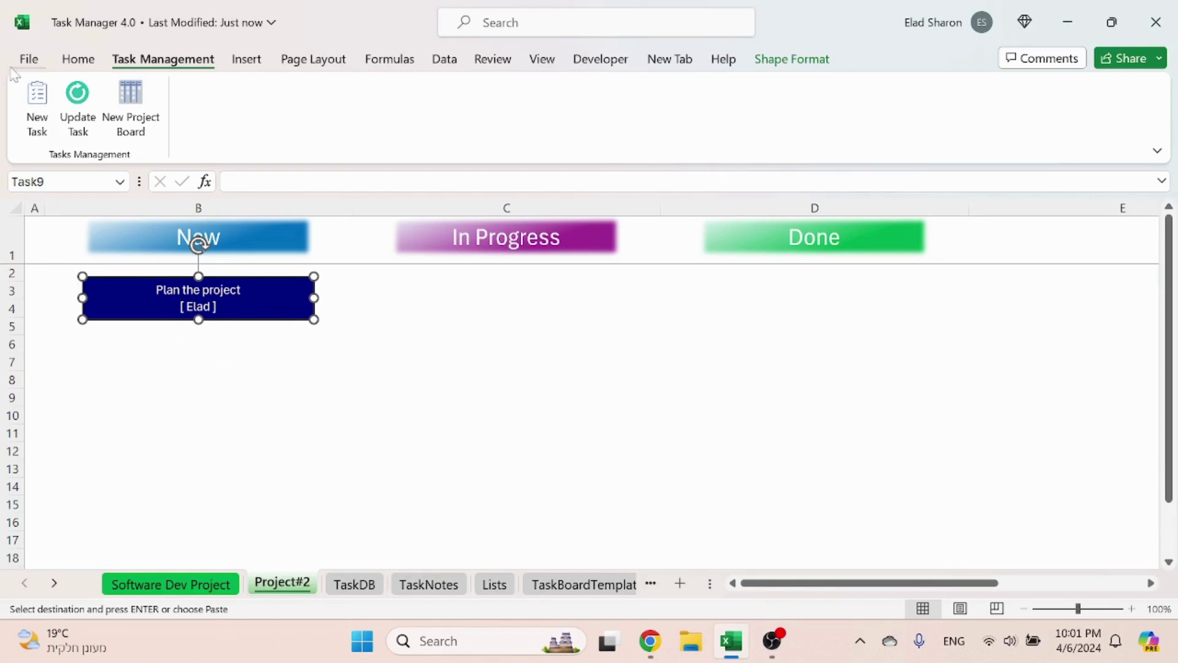
- Add an unassigned task described as "Find partner" to the Project#2 board
{"action": "left_click", "coordinate": [27, 107]}
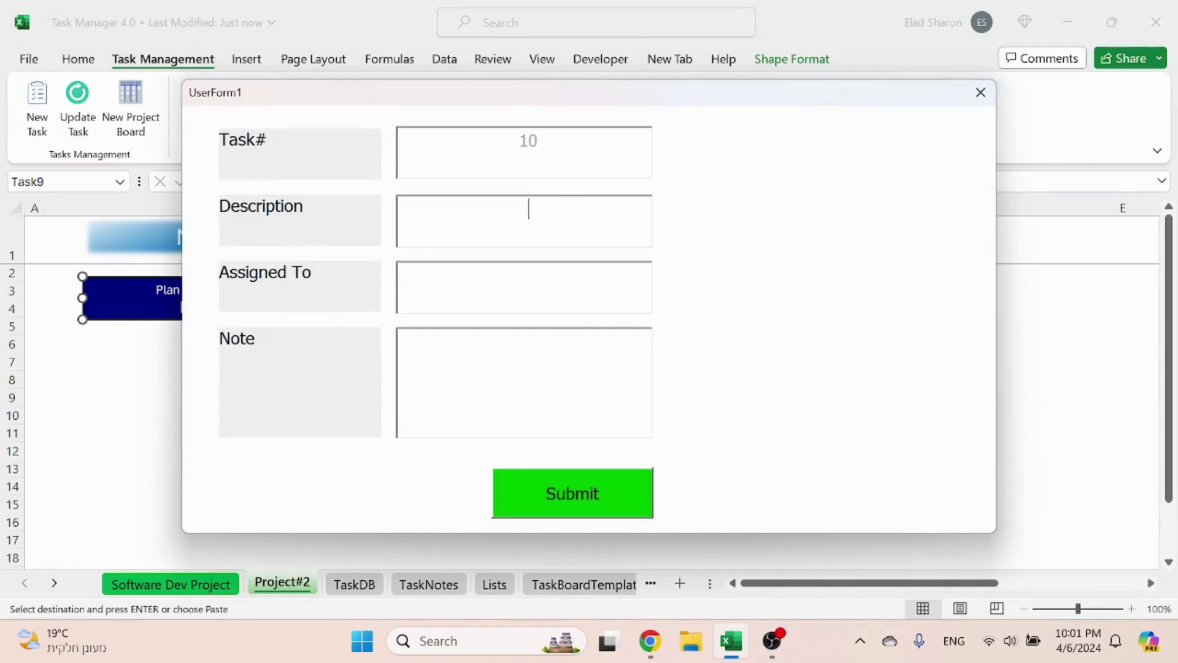
{"action": "type", "text": "Find partner"}
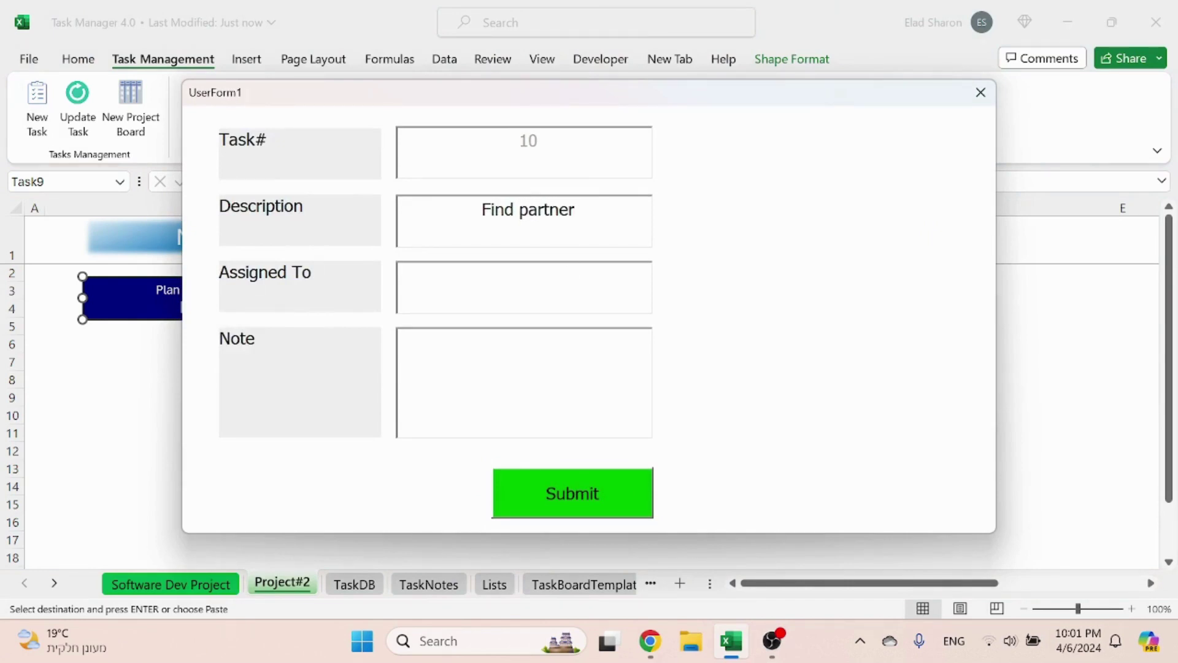
{"action": "left_click", "coordinate": [539, 484]}
{"action": "left_click", "coordinate": [237, 421]}
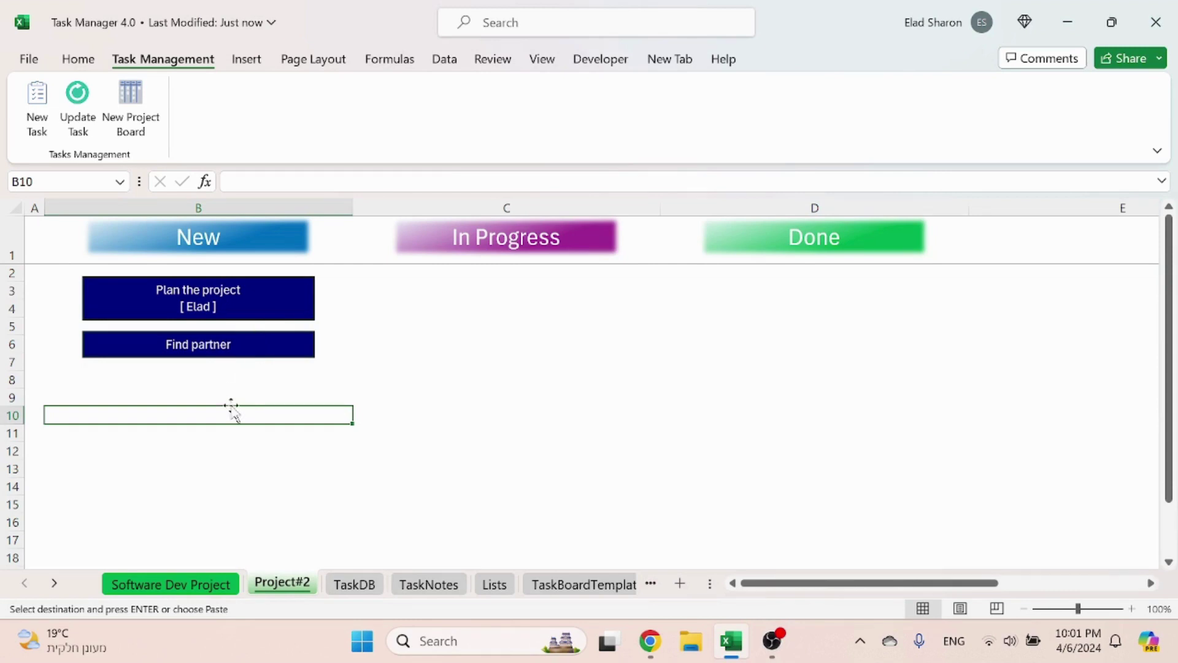
- Examine how the new tasks and notes are stored in the TaskDB, TaskNotes, Lists and template sheets, and return to Project#2
{"action": "left_click", "coordinate": [354, 583]}
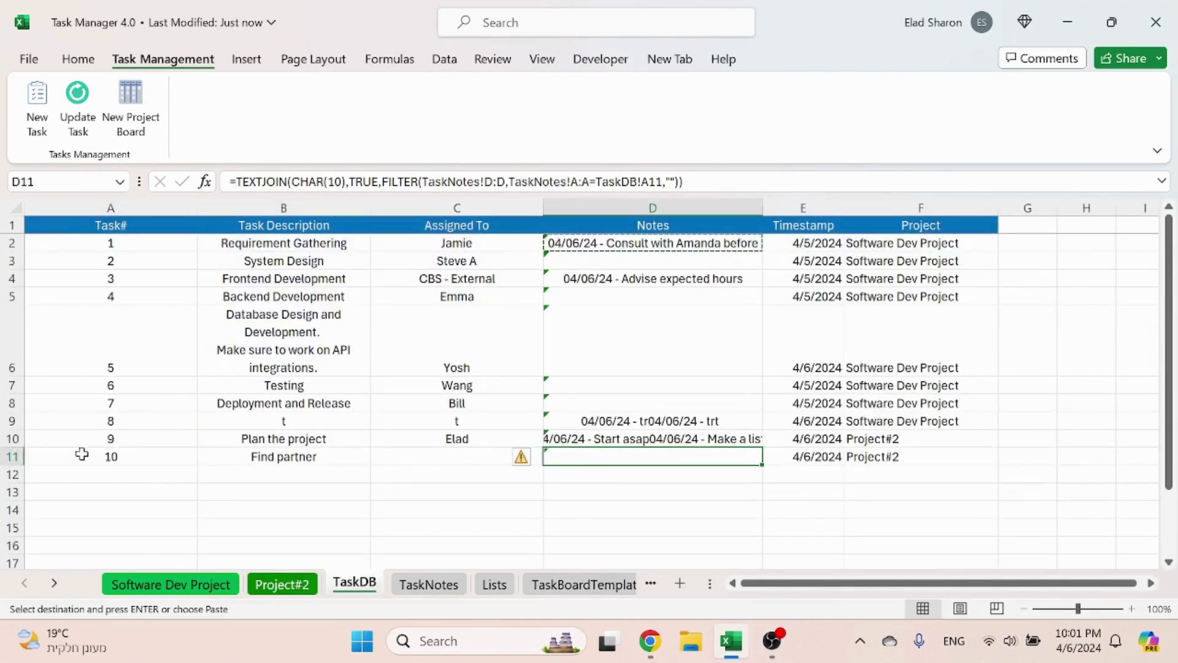
{"action": "left_click", "coordinate": [451, 586]}
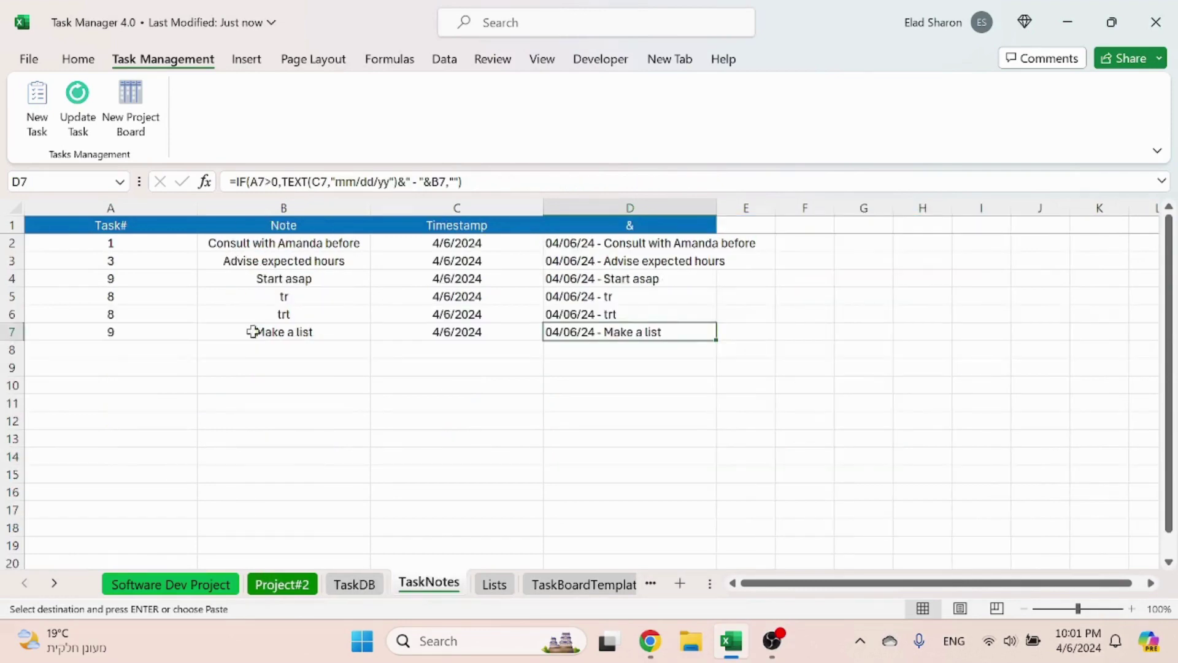
{"action": "left_click", "coordinate": [363, 583]}
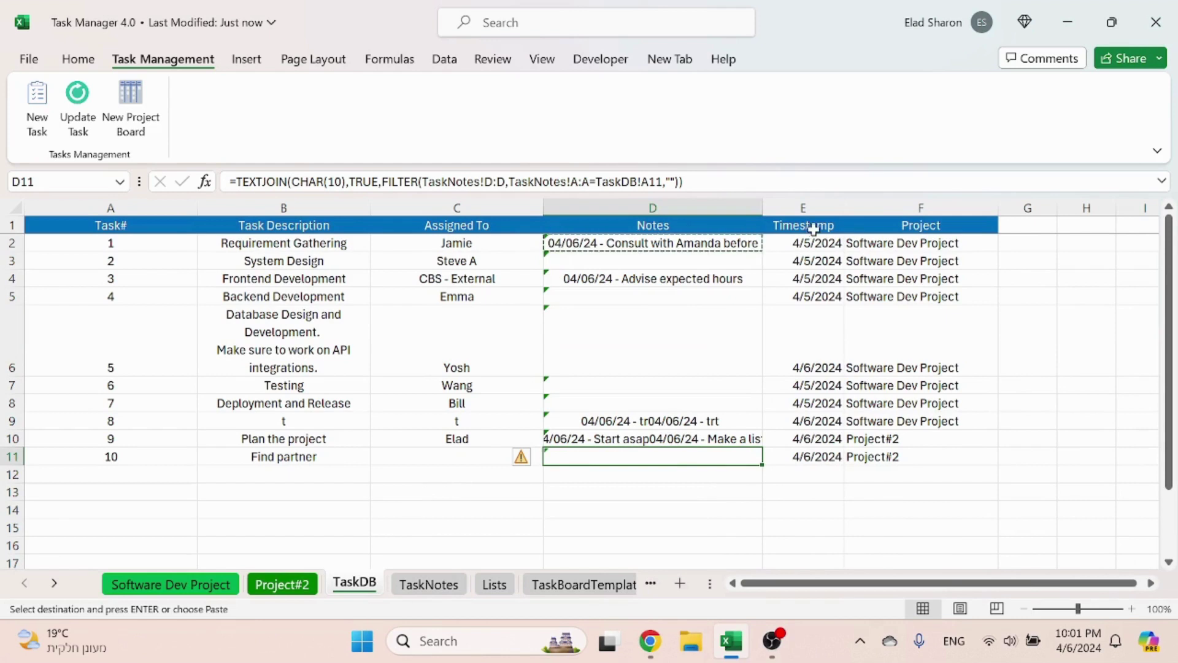
{"action": "left_click", "coordinate": [681, 202]}
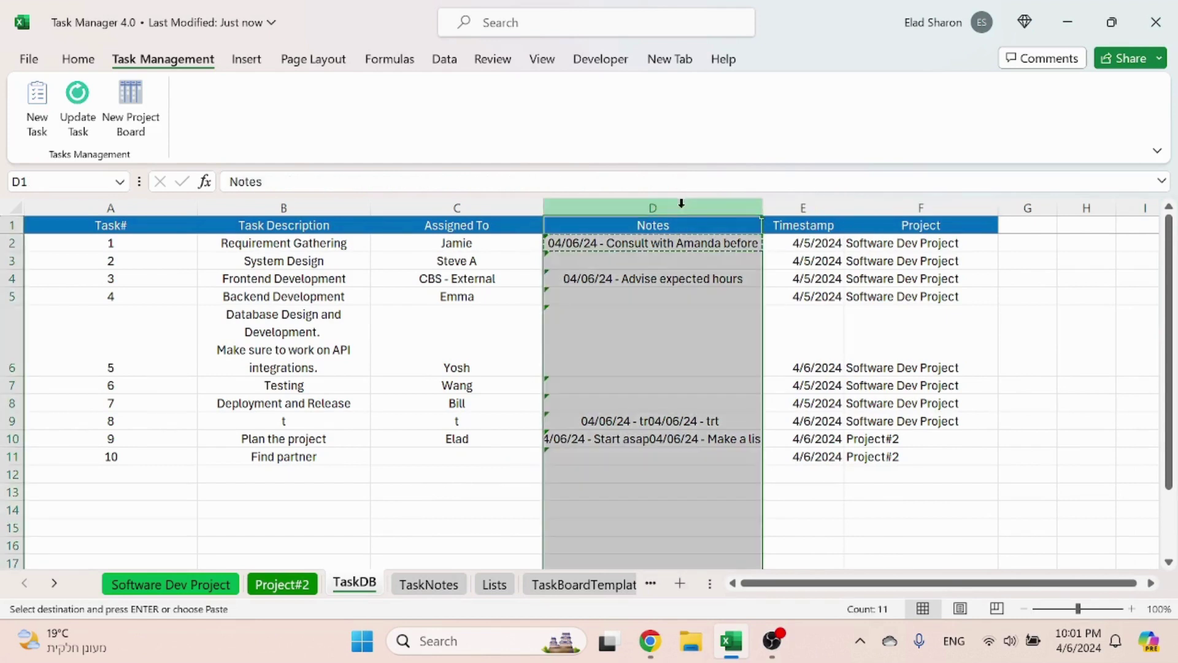
{"action": "left_click", "coordinate": [485, 457]}
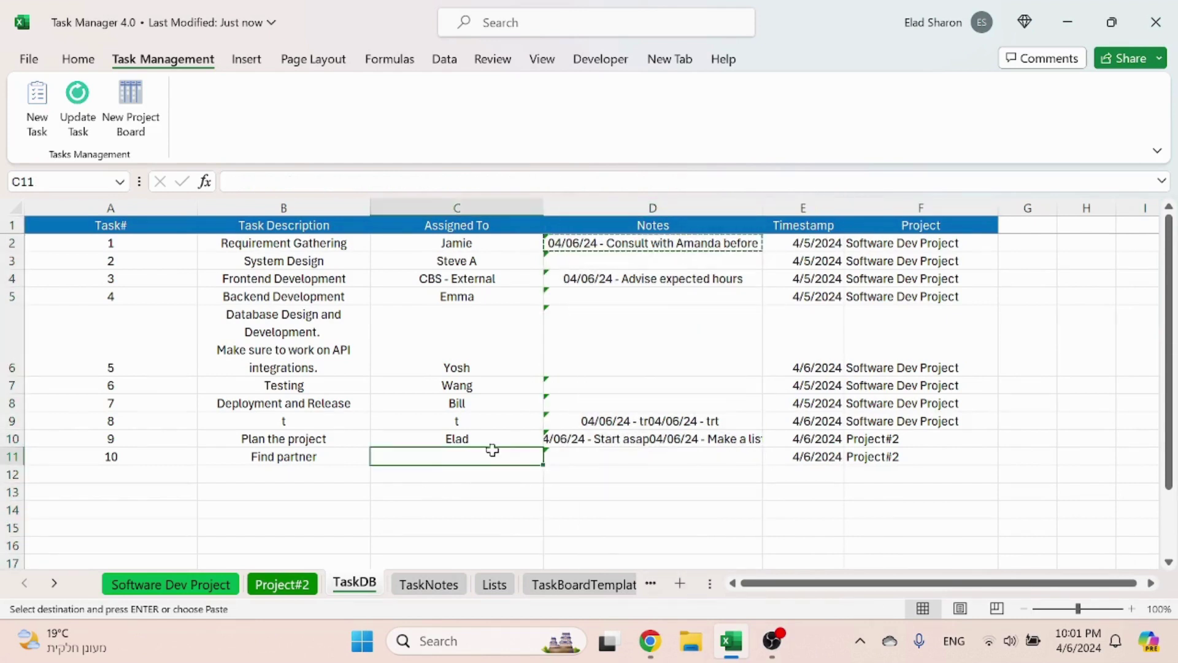
{"action": "left_click", "coordinate": [493, 584]}
{"action": "left_click", "coordinate": [572, 585]}
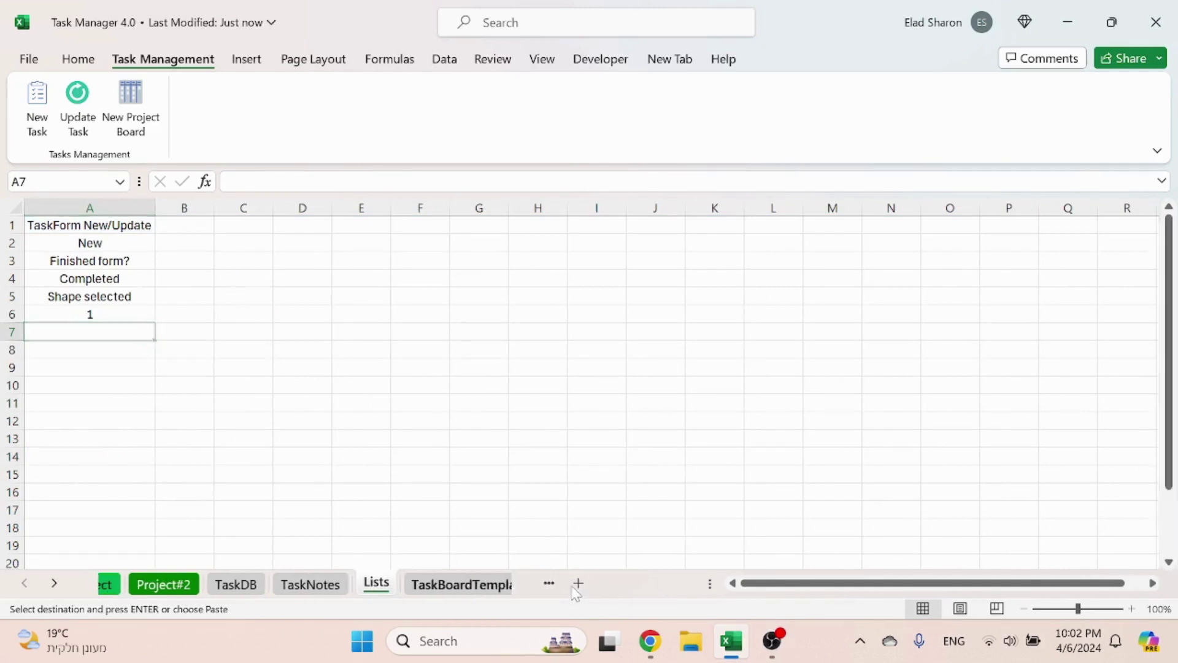
{"action": "left_click", "coordinate": [25, 583]}
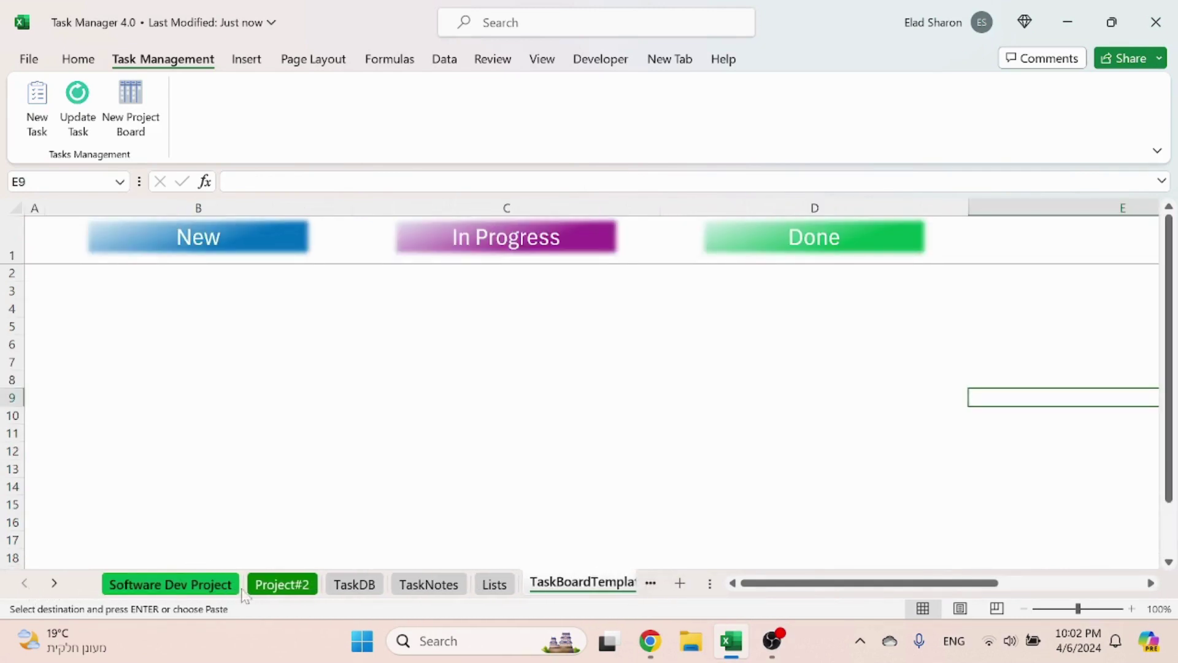
{"action": "left_click", "coordinate": [282, 582]}
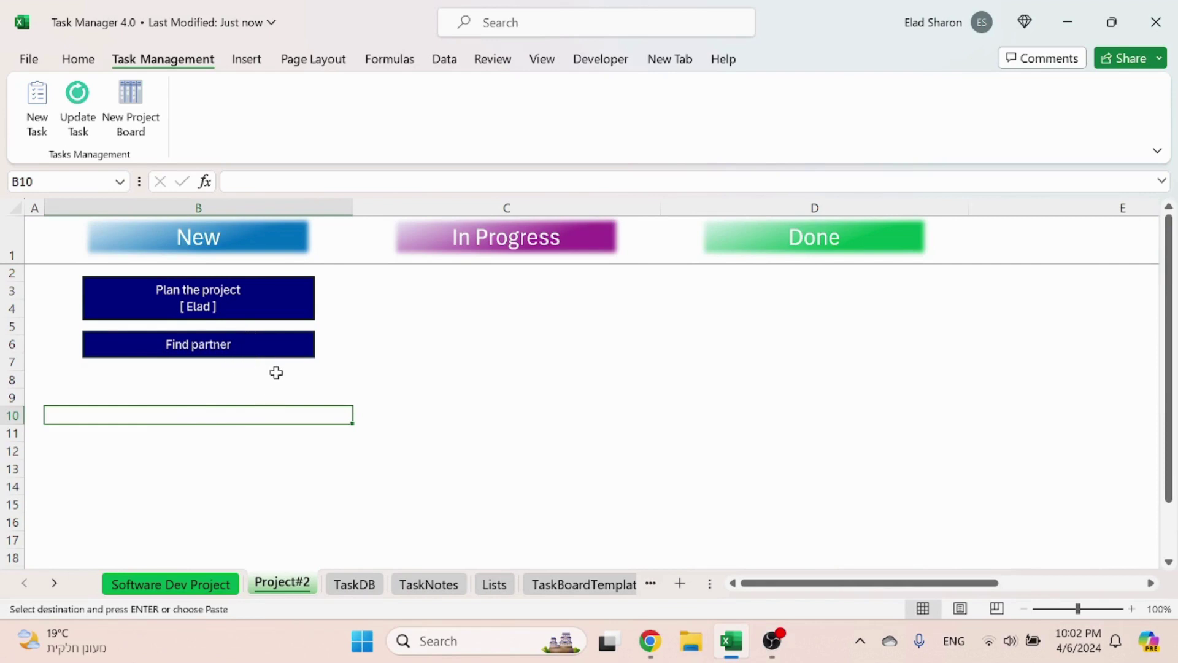
- Update the "Find partner" task by entering the assignee's name
{"action": "left_click", "coordinate": [275, 352]}
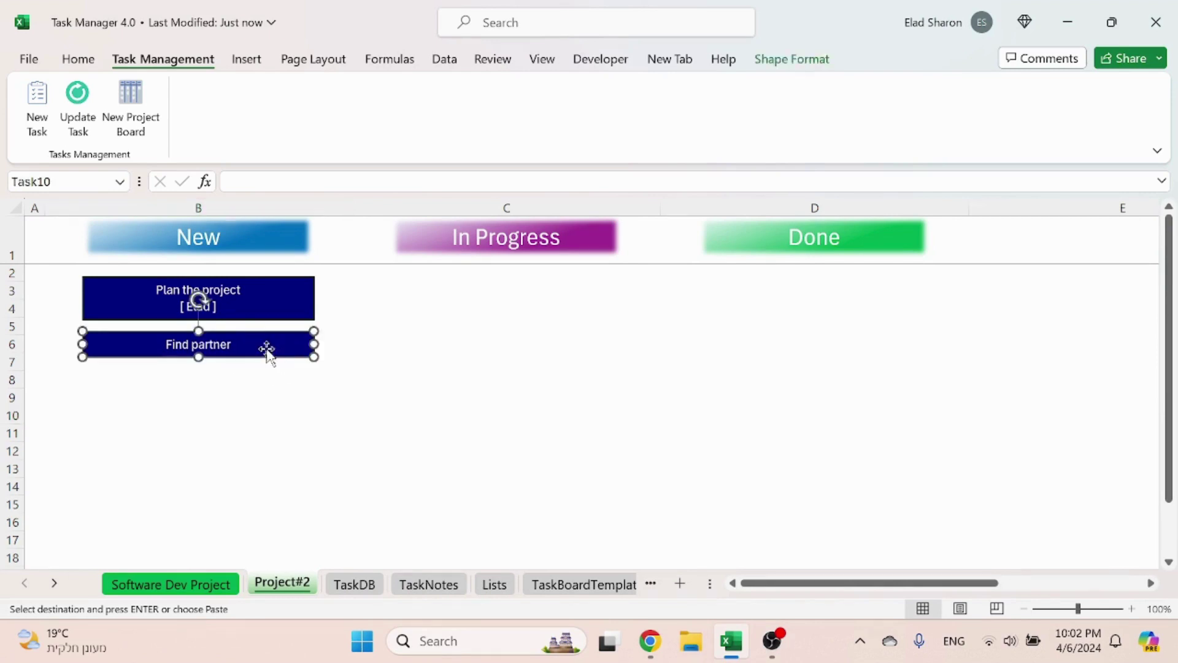
{"action": "left_click", "coordinate": [77, 117]}
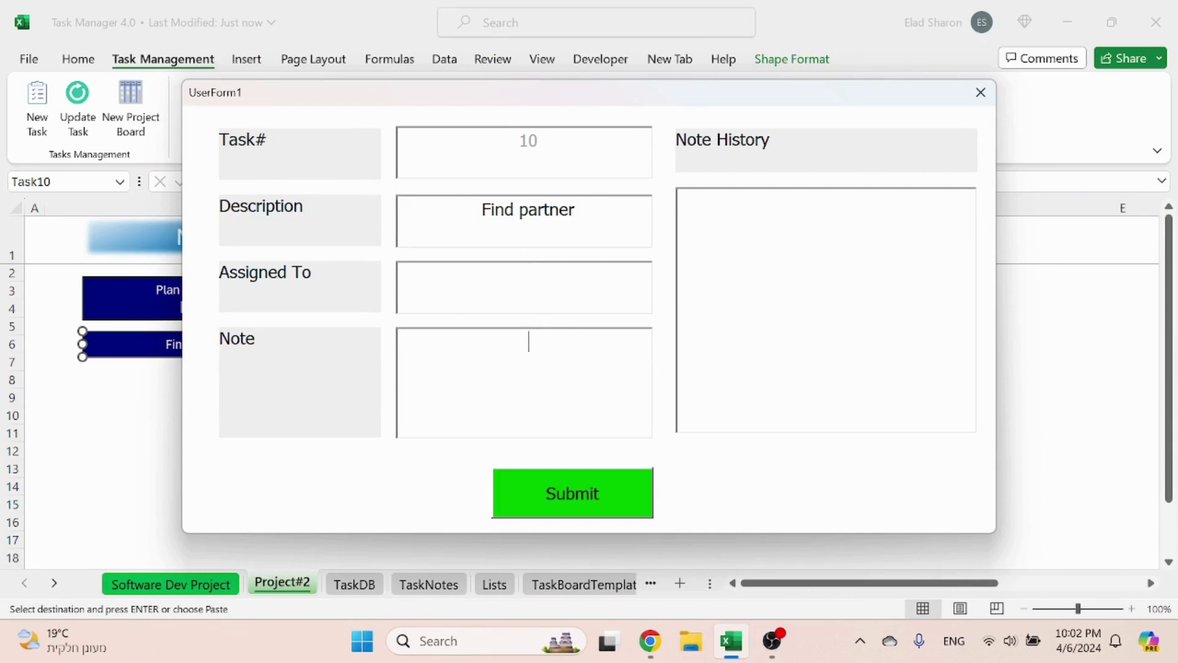
{"action": "type", "text": "Jim T."}
{"action": "left_click", "coordinate": [571, 493]}
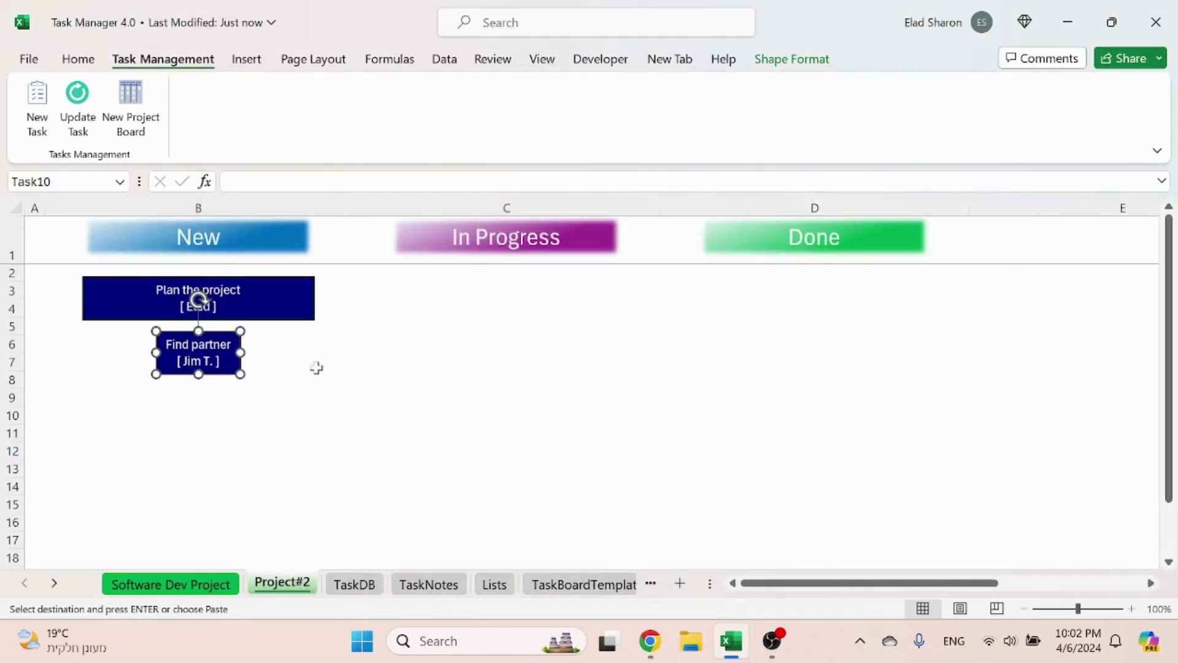
{"action": "left_click", "coordinate": [373, 376]}
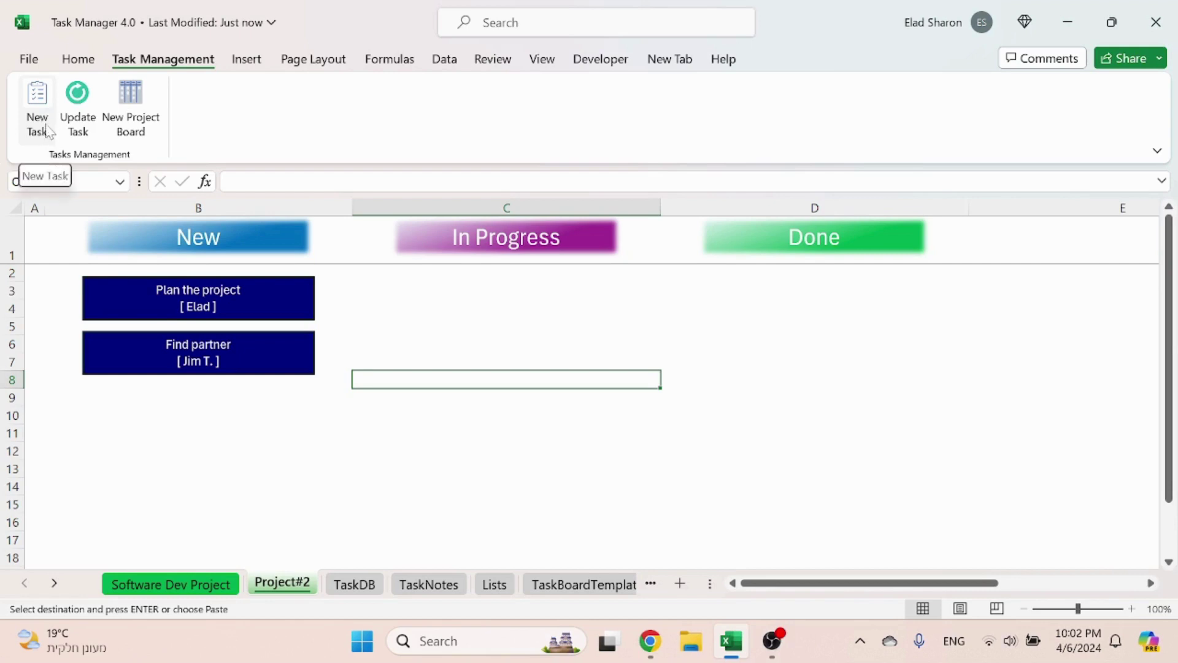
- Update the "Plan the project" task with the note "Working on it"
{"action": "left_click", "coordinate": [146, 289]}
{"action": "left_click", "coordinate": [86, 105]}
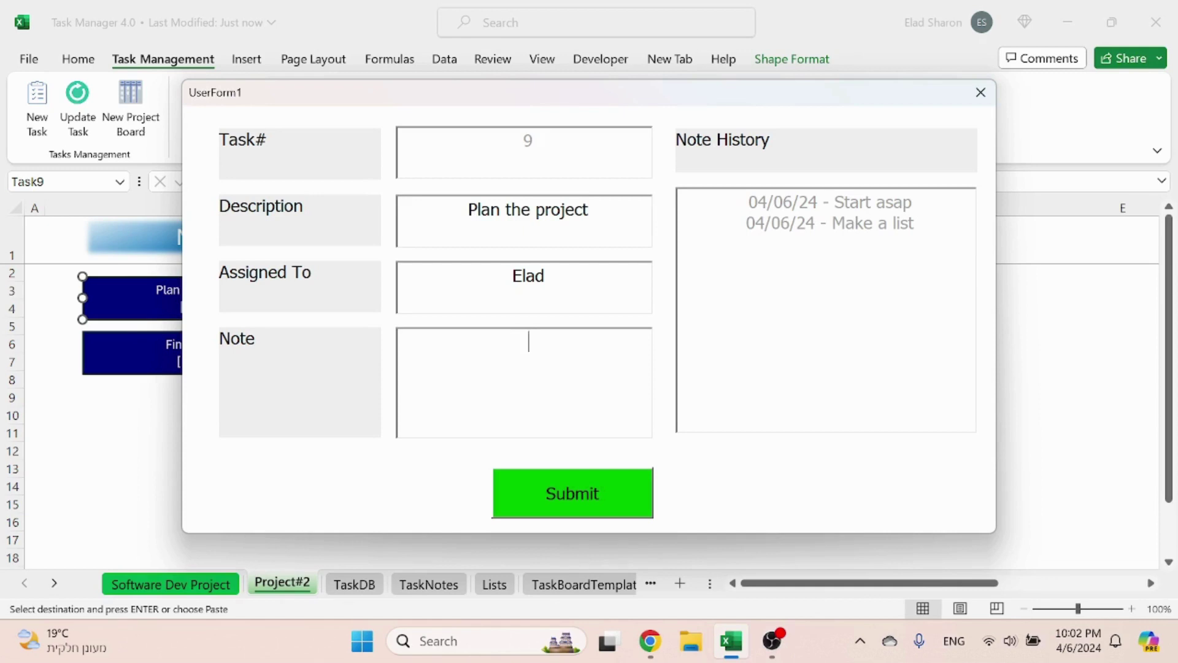
{"action": "type", "text": "Working on it"}
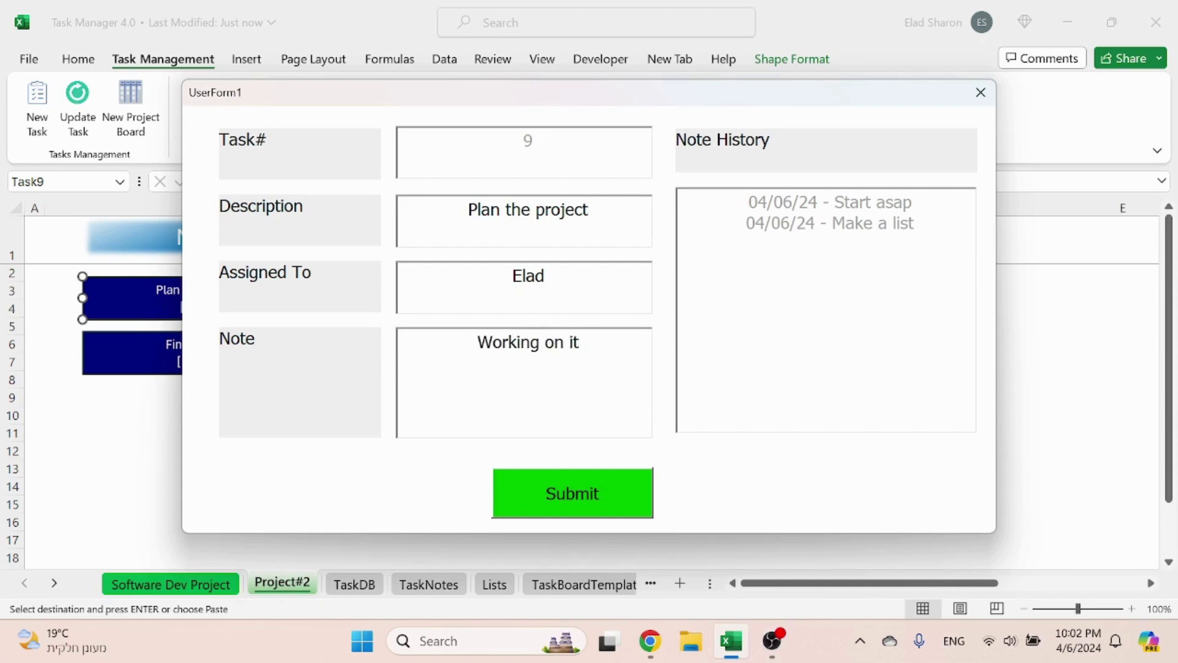
{"action": "left_click", "coordinate": [545, 483]}
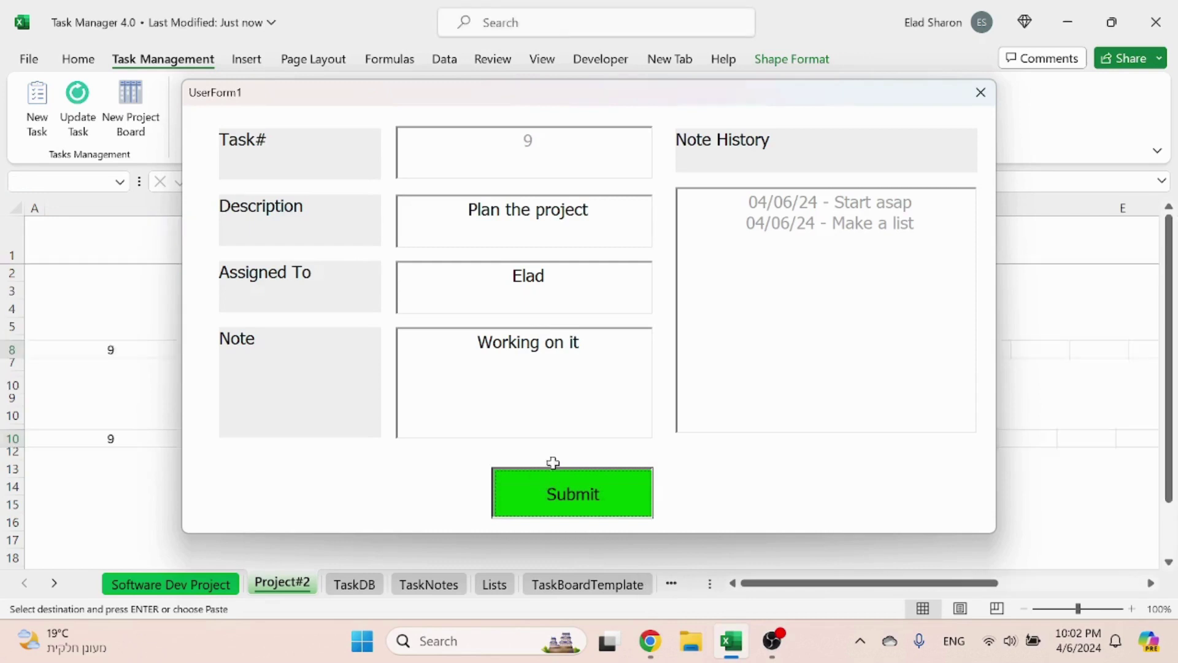
{"action": "left_click", "coordinate": [360, 446]}
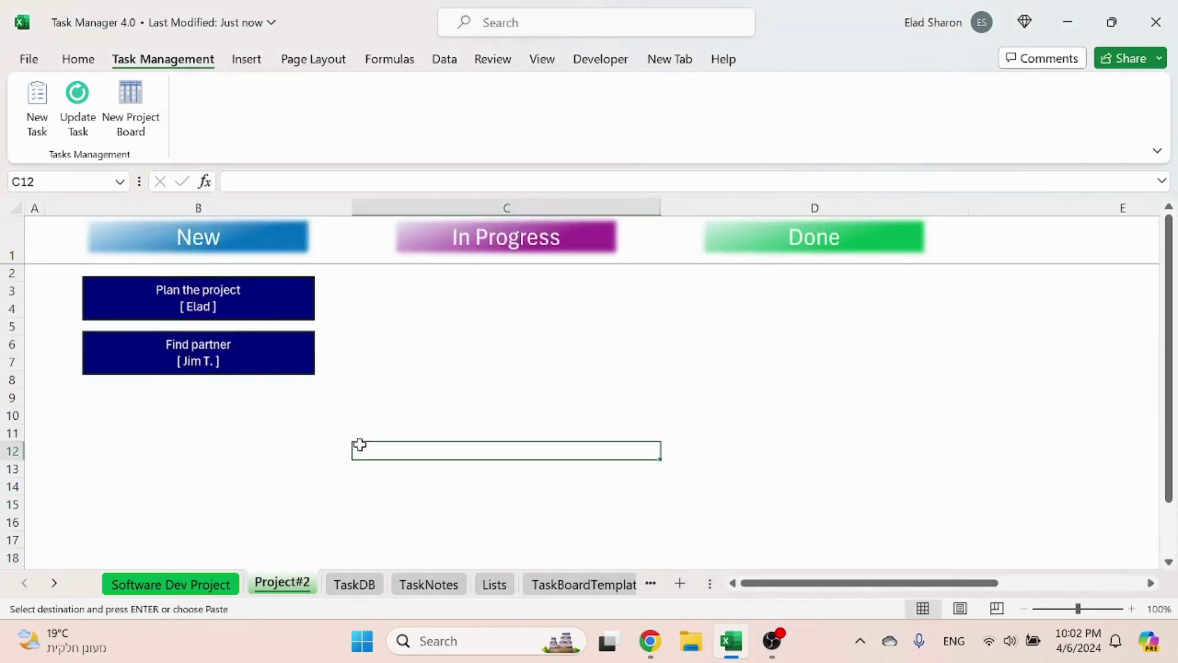
- Check the note history of the "Plan the project" task in its form and in the TaskNotes sheet
{"action": "left_click", "coordinate": [272, 314]}
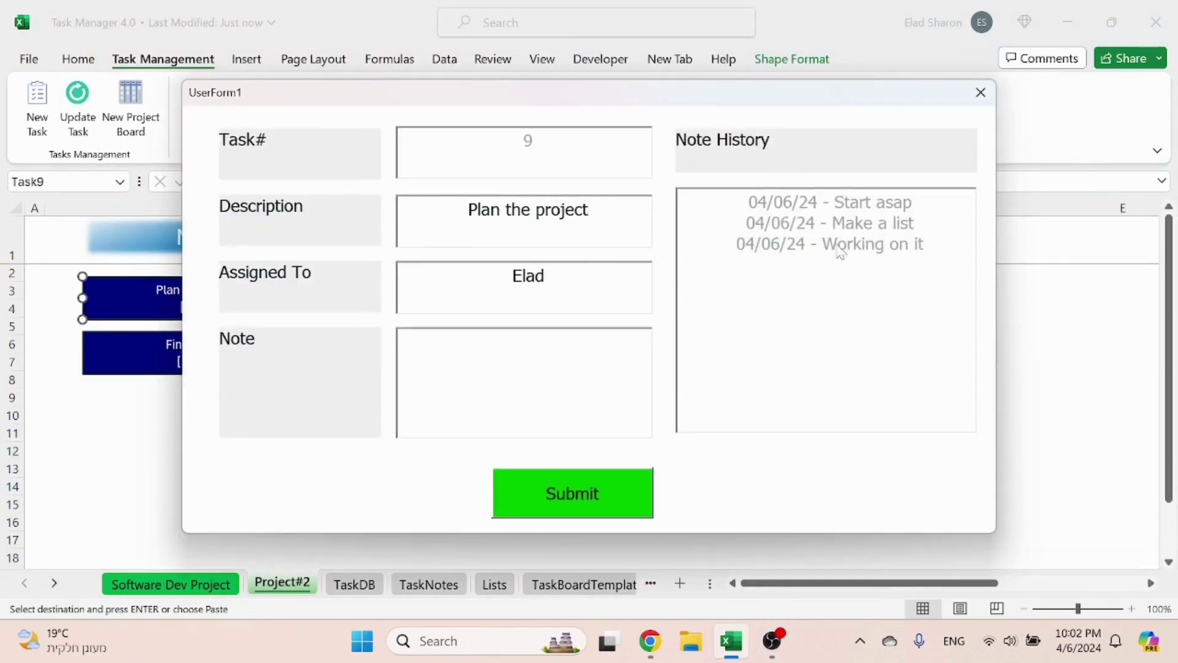
{"action": "left_click", "coordinate": [980, 92]}
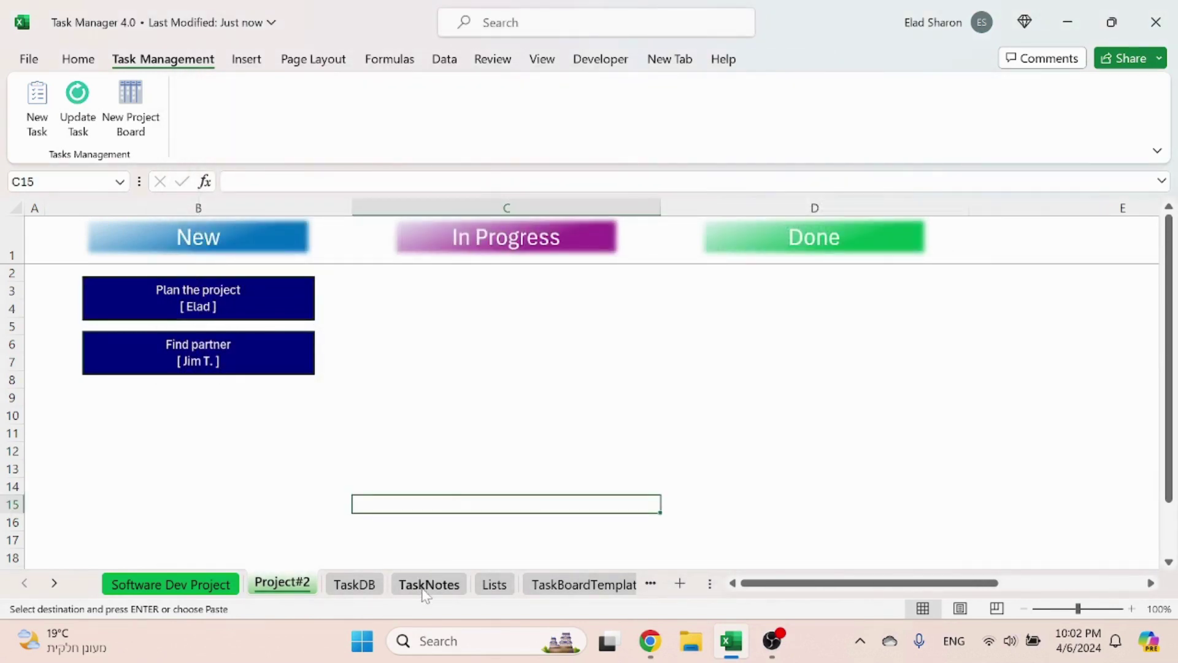
{"action": "left_click", "coordinate": [428, 584]}
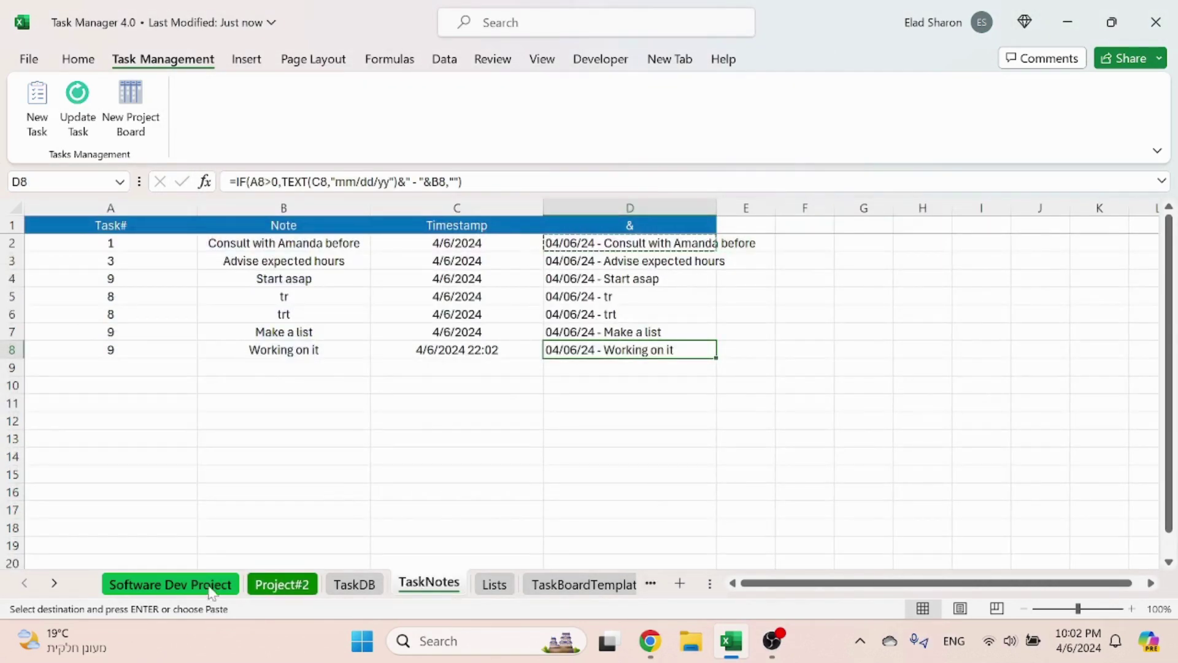
{"action": "left_click", "coordinate": [277, 585]}
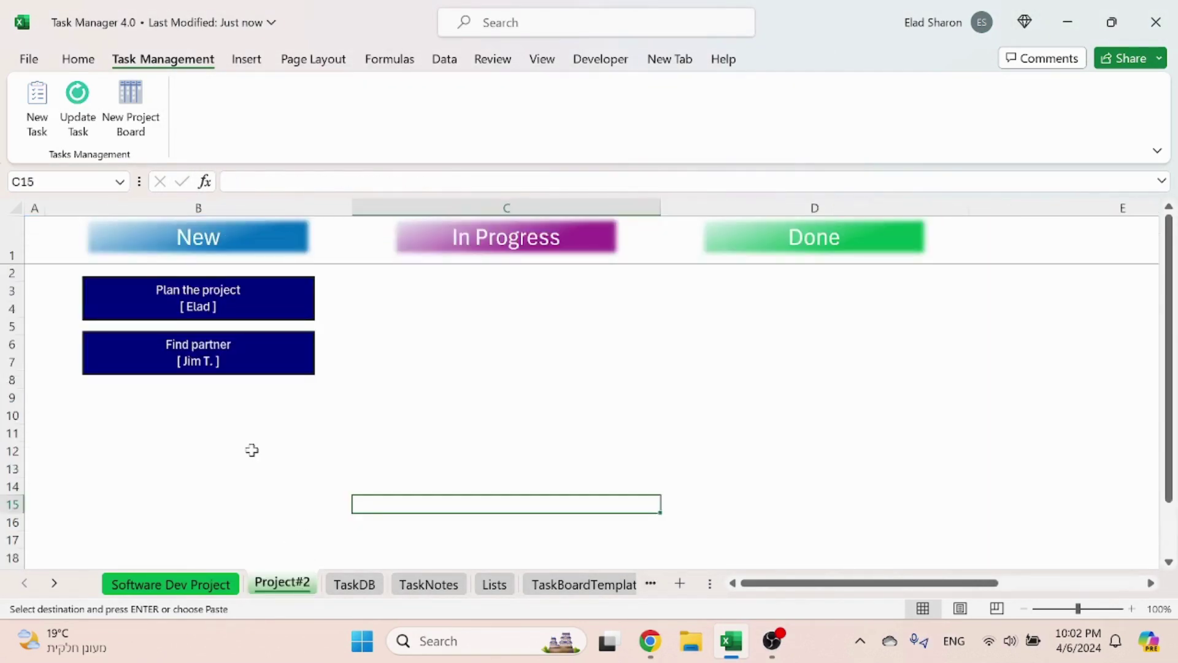
- View the Software Dev Project board and return to the Project#2 board
{"action": "left_click", "coordinate": [199, 586]}
{"action": "left_click", "coordinate": [282, 583]}
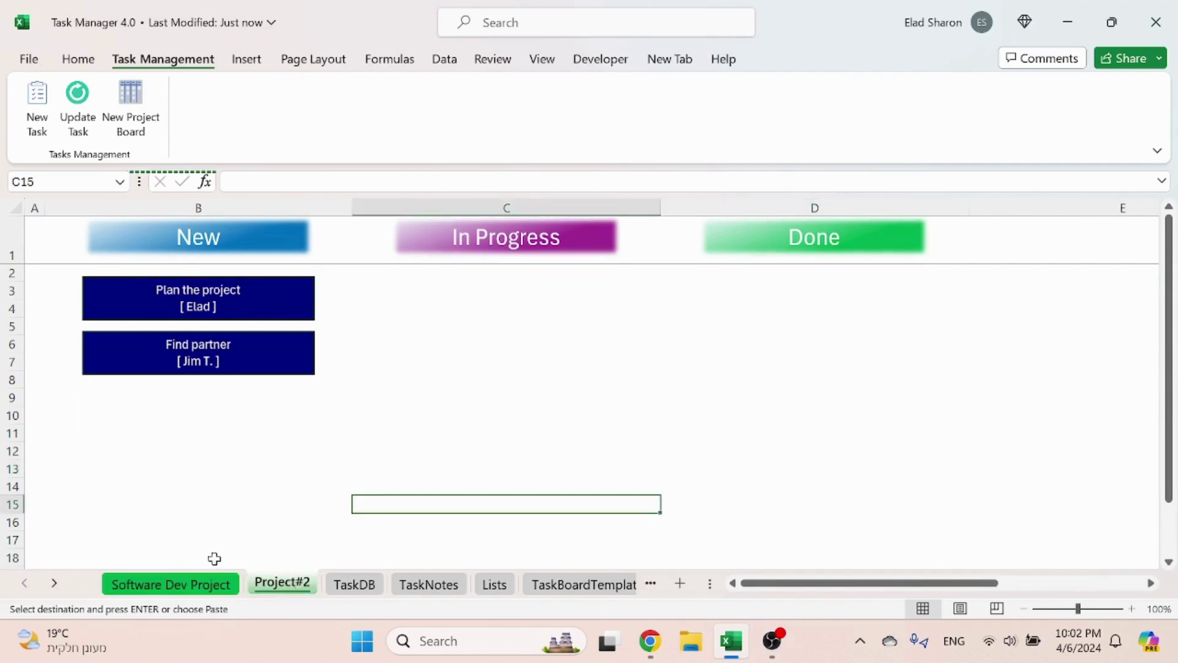
{"action": "left_click", "coordinate": [283, 472]}
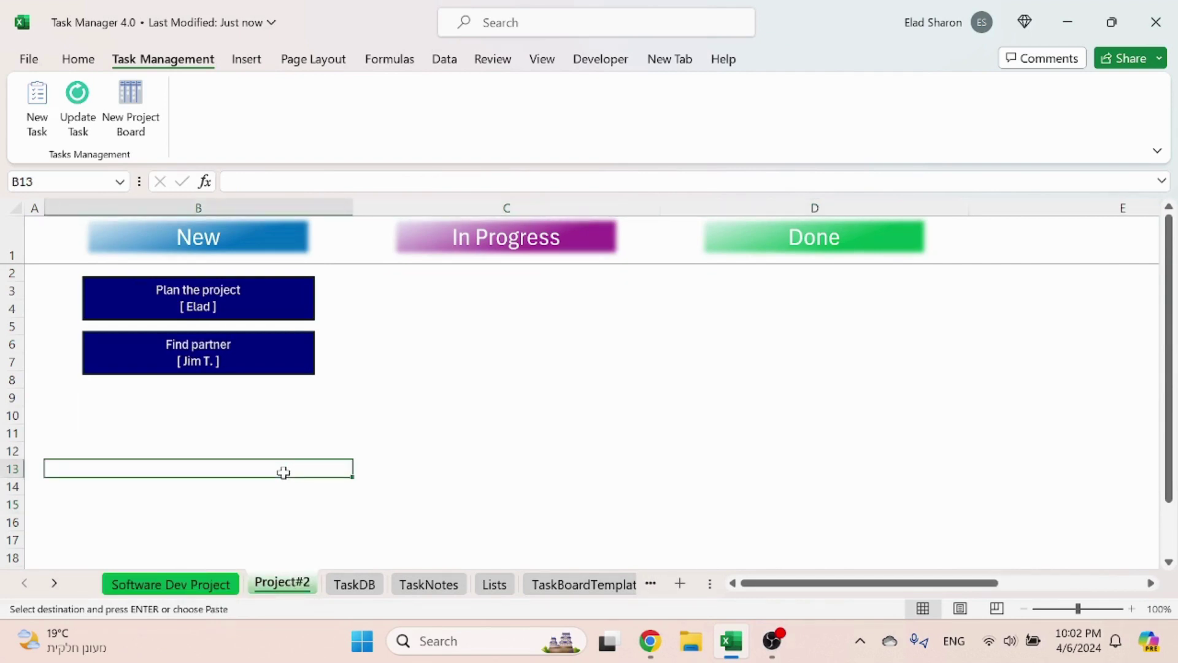
{"action": "right_click", "coordinate": [293, 586]}
{"action": "left_click", "coordinate": [342, 308]}
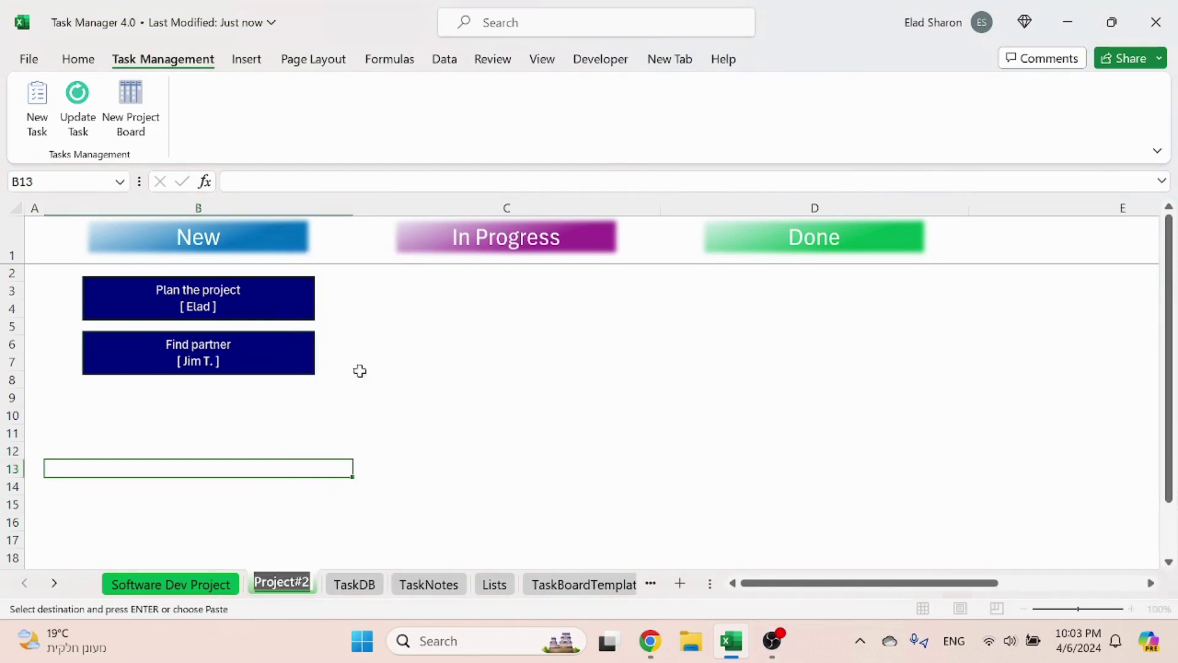
{"action": "key", "text": "Return"}
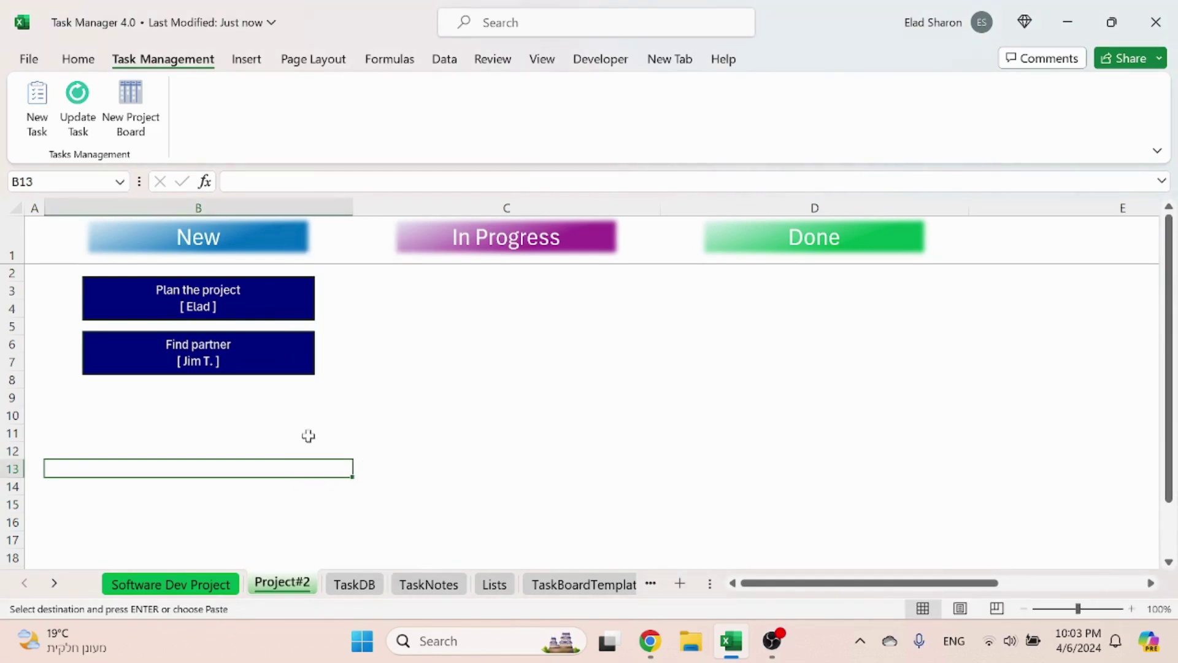
- Add a new task described as "Create plan" to the Project#2 board and enter the assignee's name
{"action": "left_click", "coordinate": [37, 122]}
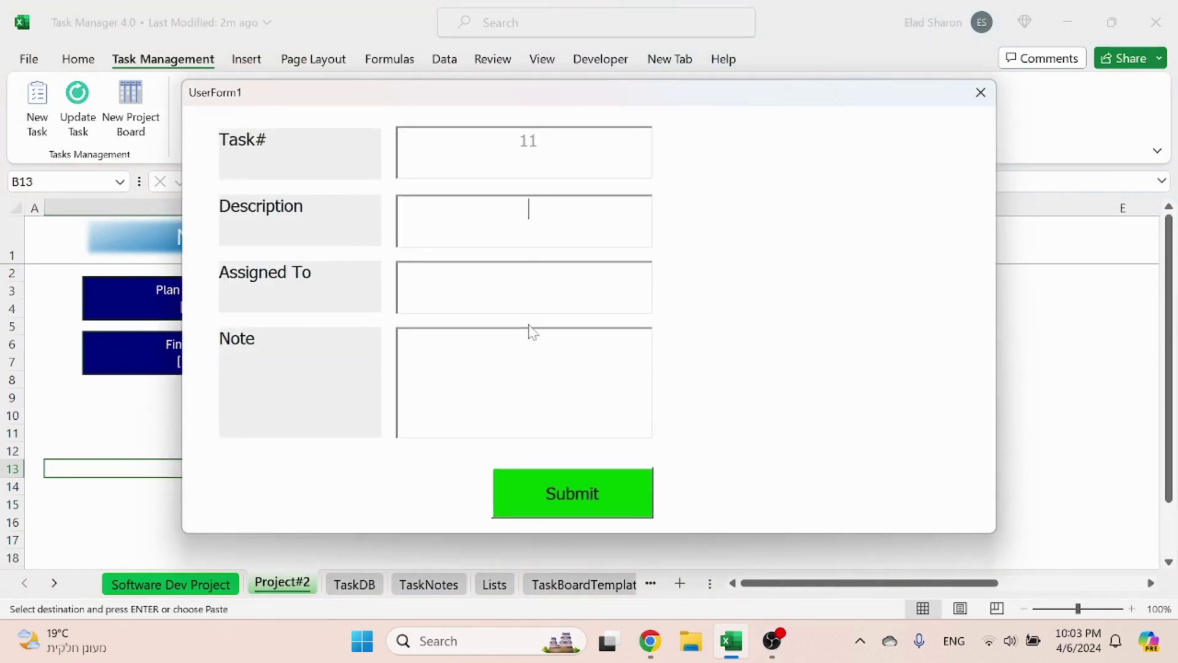
{"action": "type", "text": "Create plan"}
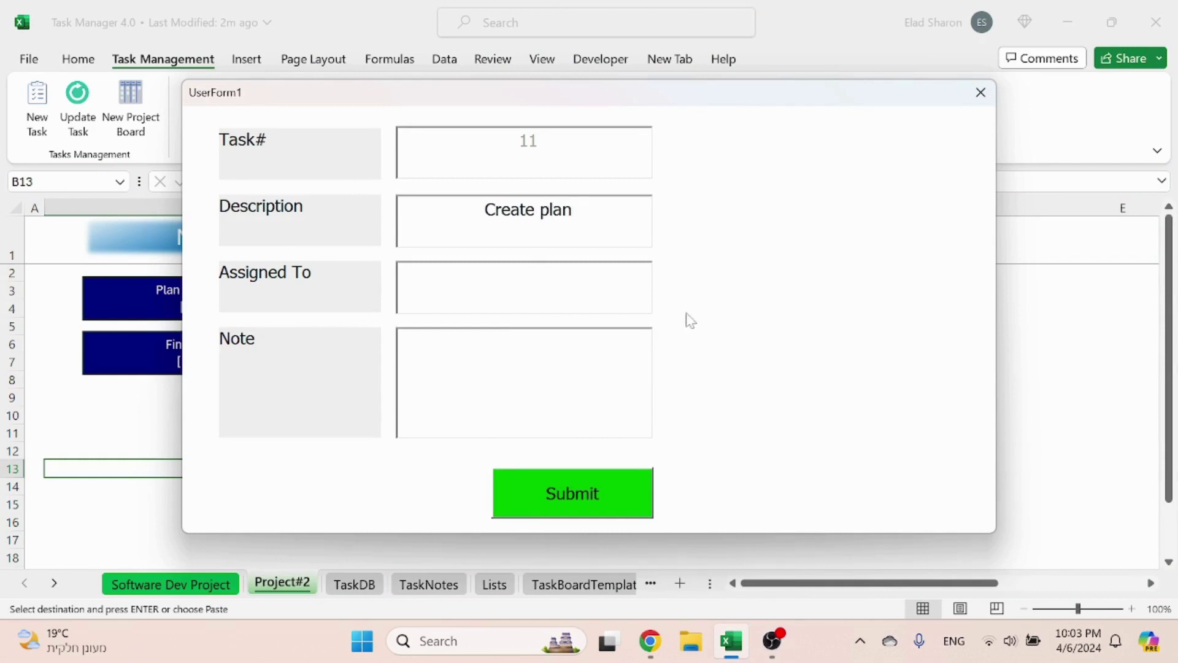
{"action": "key", "text": "Tab"}
{"action": "type", "text": "Tim"}
{"action": "left_click", "coordinate": [589, 508]}
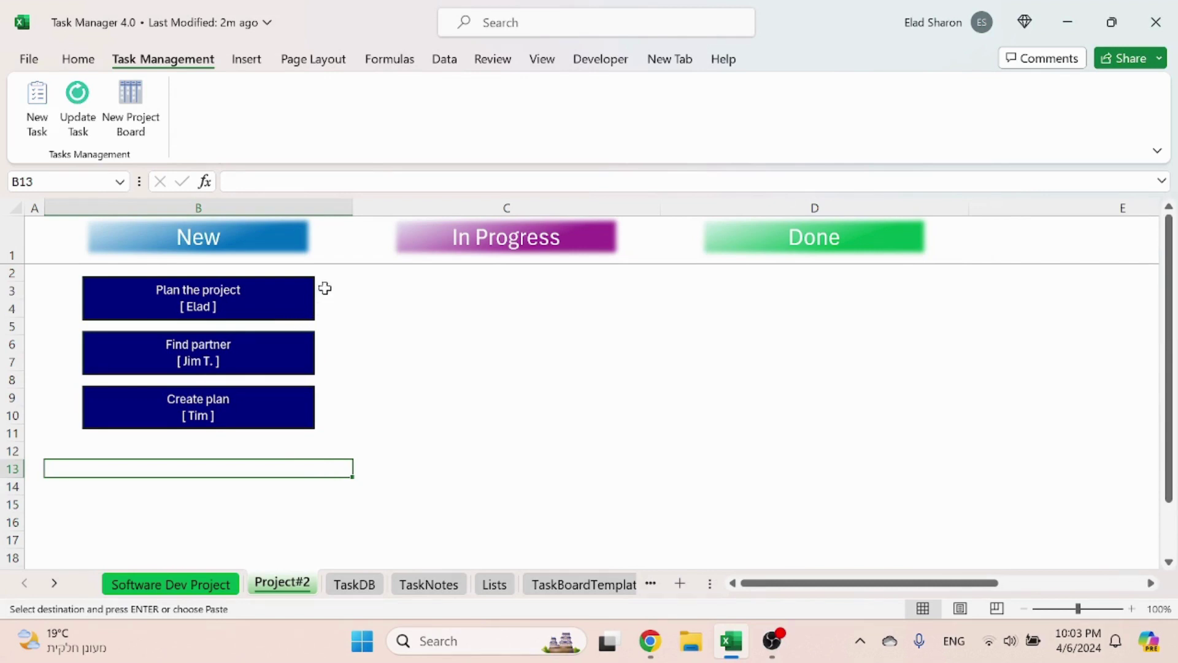
- Move the "Plan the project" task through In Progress to Done, and the "Create plan" task to In Progress
{"action": "left_click_drag", "start_coordinate": [273, 305], "coordinate": [595, 314]}
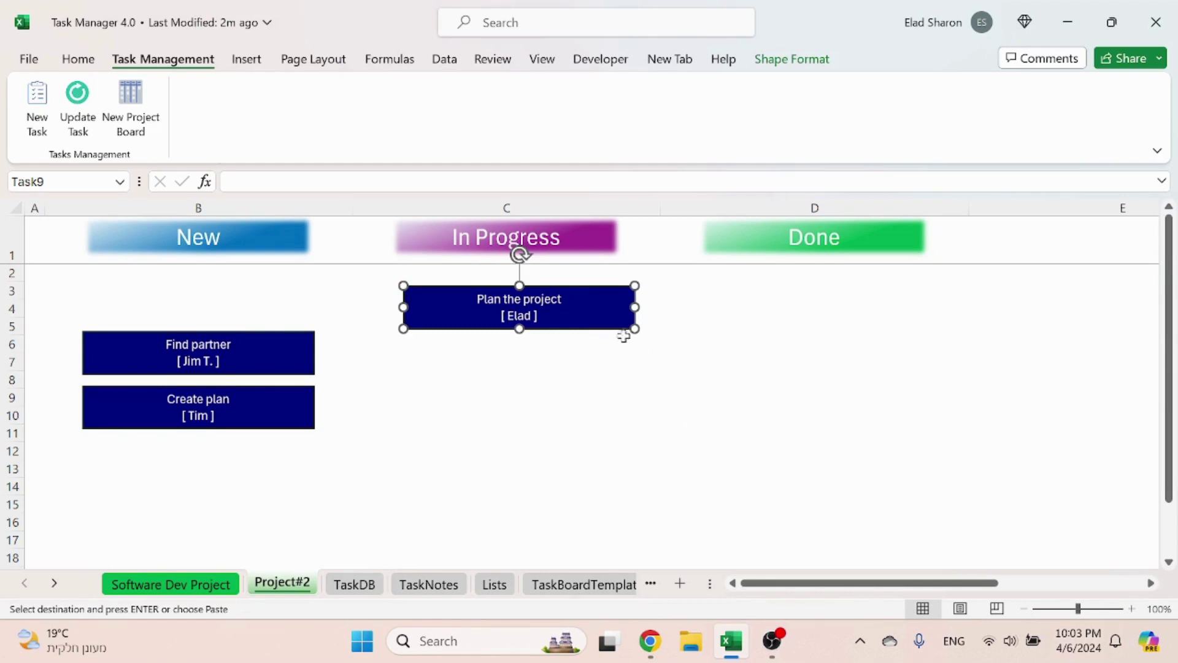
{"action": "left_click", "coordinate": [674, 390]}
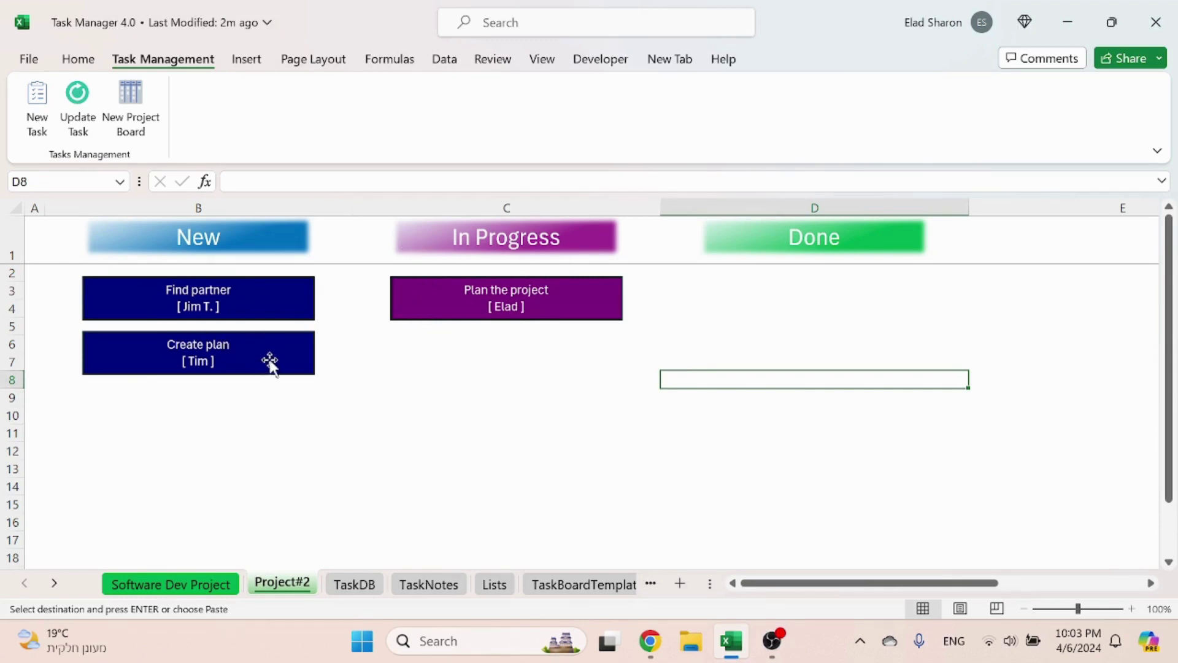
{"action": "left_click_drag", "start_coordinate": [268, 360], "coordinate": [558, 380]}
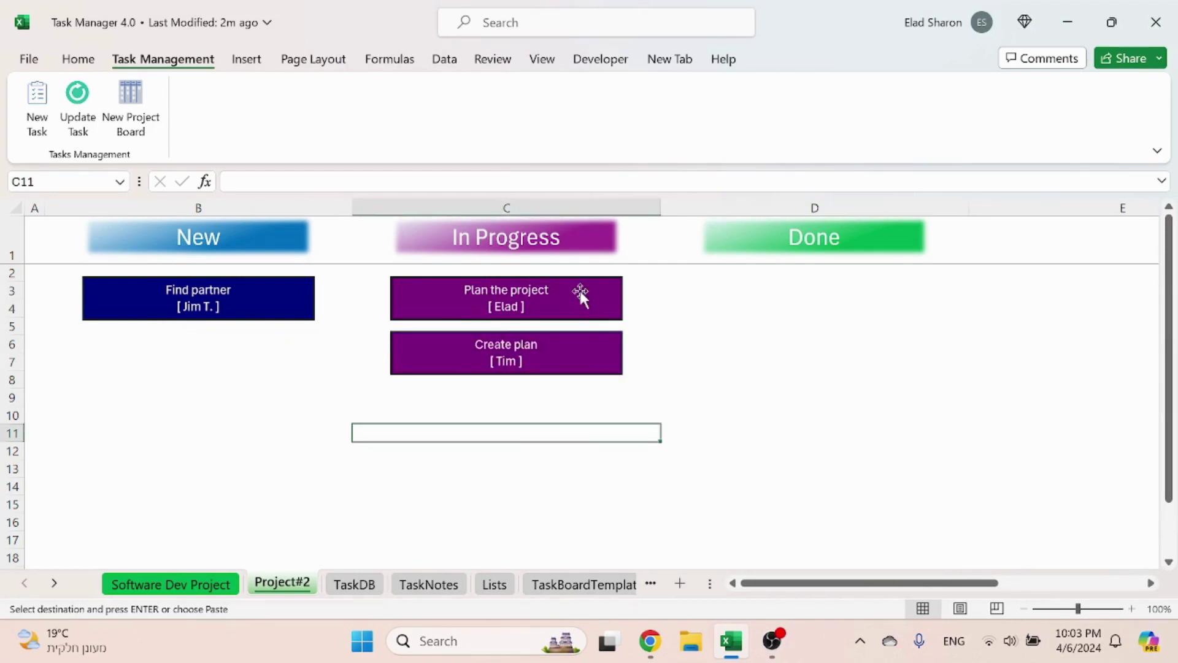
{"action": "left_click_drag", "start_coordinate": [580, 293], "coordinate": [907, 303]}
{"action": "left_click", "coordinate": [828, 435]}
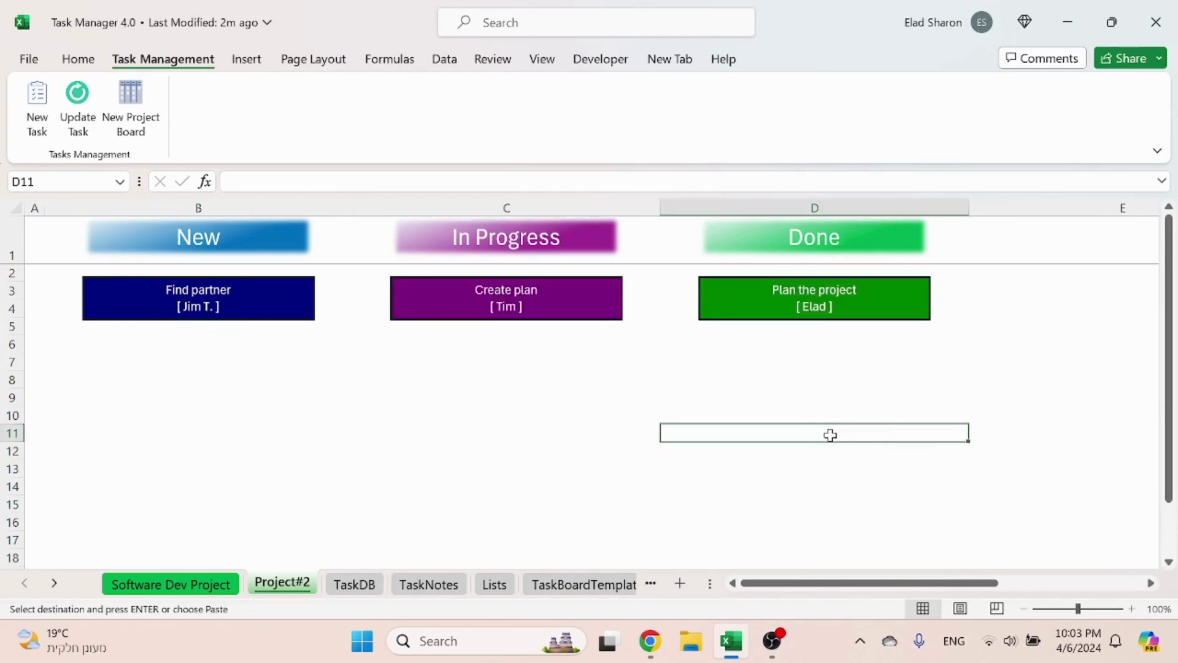
- Return the "Create plan" and "Plan the project" tasks to the New column
{"action": "left_click_drag", "start_coordinate": [540, 310], "coordinate": [261, 399]}
{"action": "left_click", "coordinate": [671, 366]}
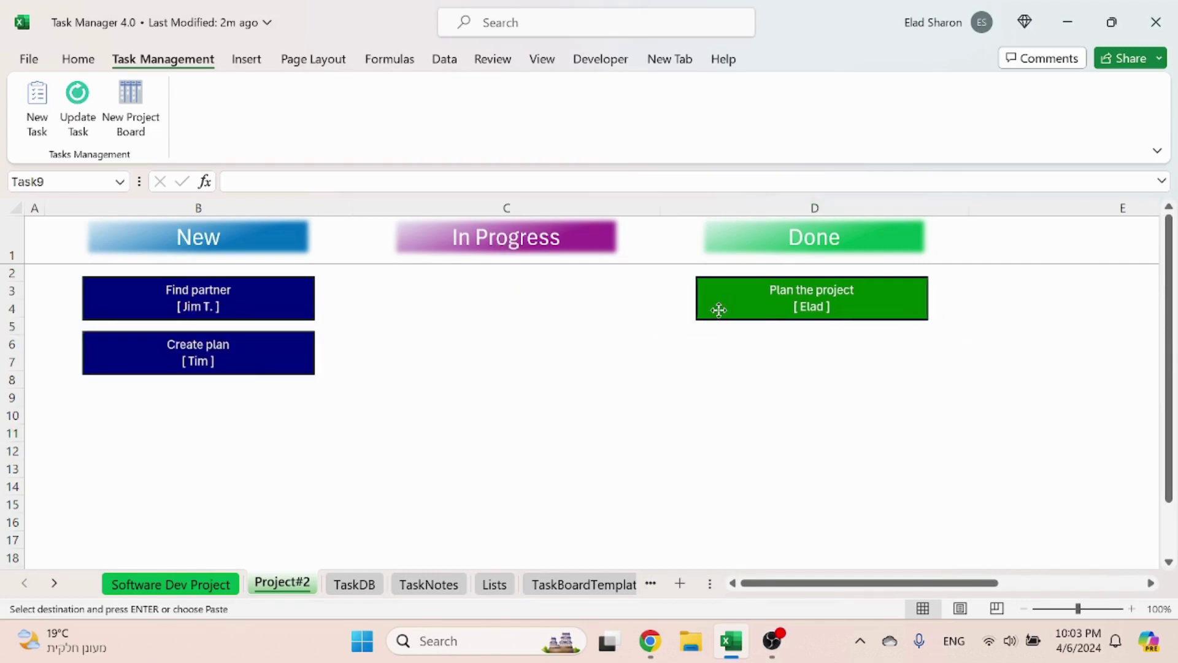
{"action": "left_click_drag", "start_coordinate": [715, 307], "coordinate": [141, 428]}
{"action": "left_click", "coordinate": [439, 414]}
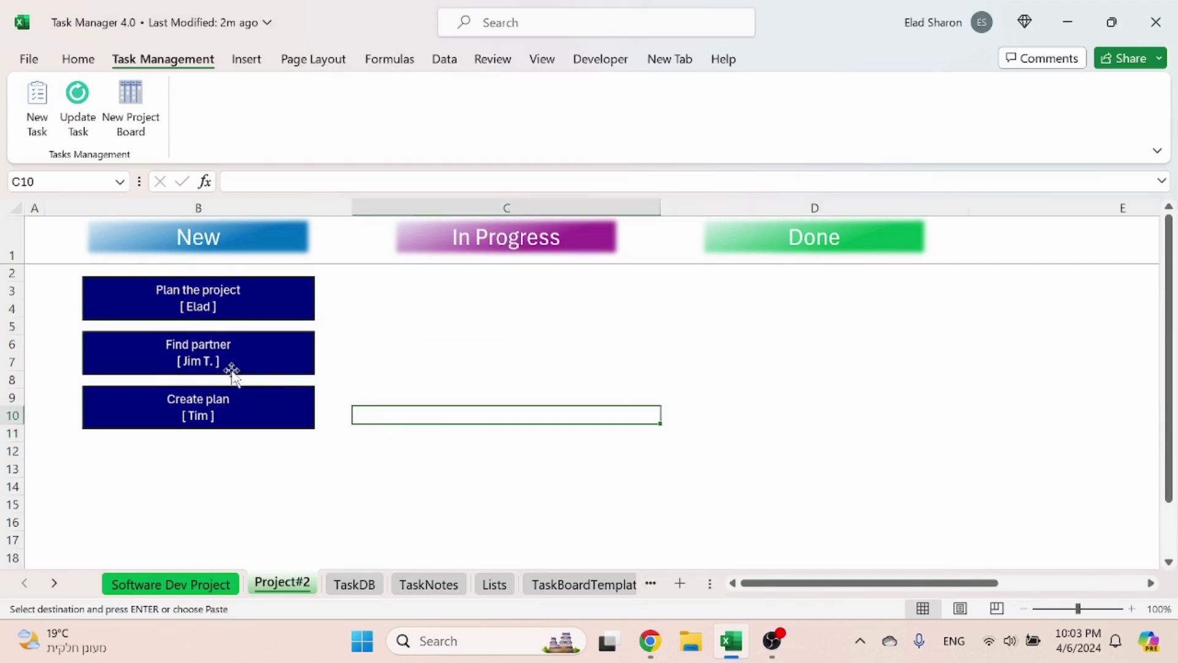
- Move the "Plan the project" task to In Progress and the "Find partner" task to Done
{"action": "left_click_drag", "start_coordinate": [229, 316], "coordinate": [497, 337]}
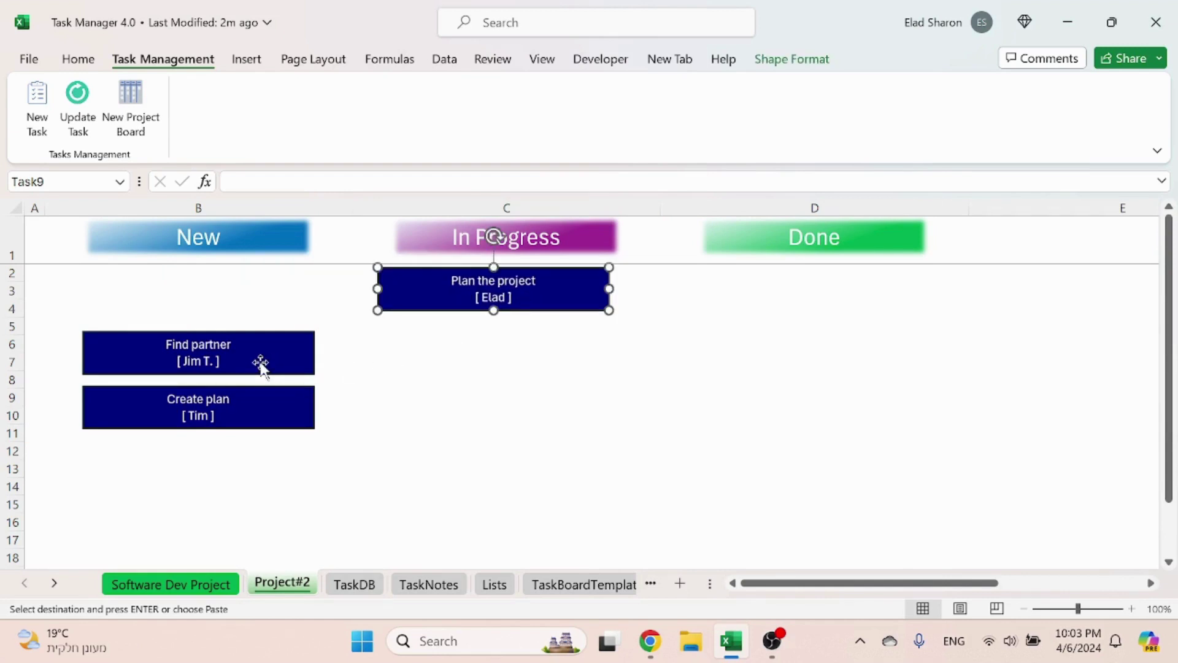
{"action": "left_click_drag", "start_coordinate": [260, 363], "coordinate": [884, 332]}
{"action": "left_click", "coordinate": [941, 435]}
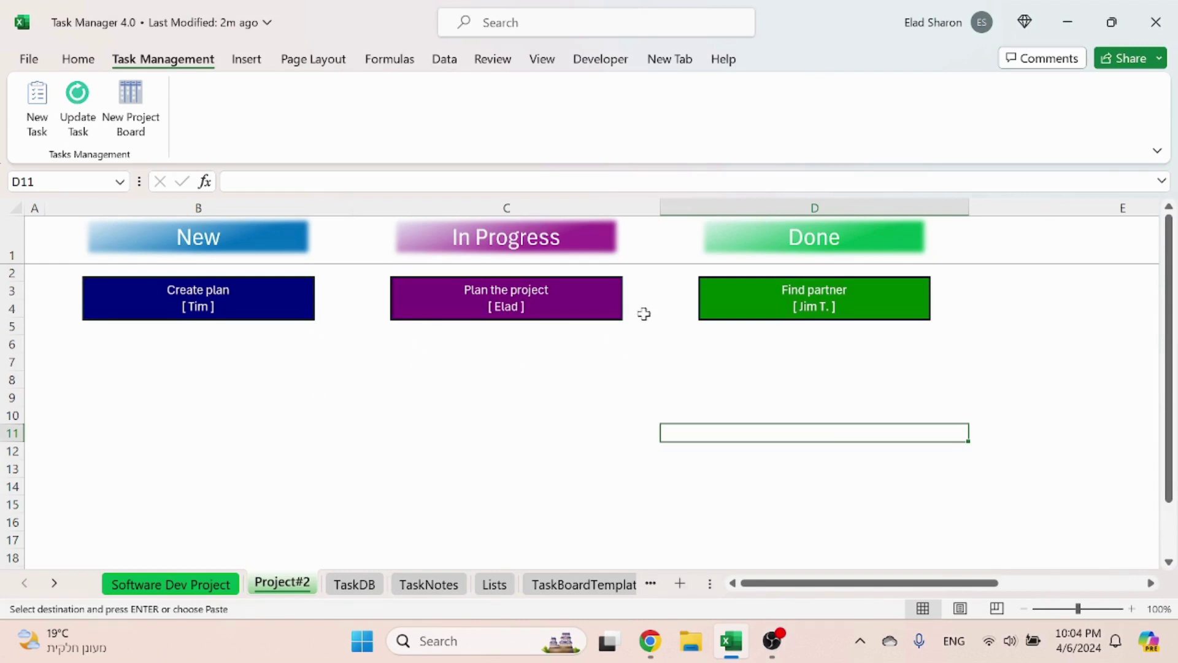
- Delete the "Plan the project" task from the In Progress column of the Project#2 board
{"action": "left_click", "coordinate": [568, 315]}
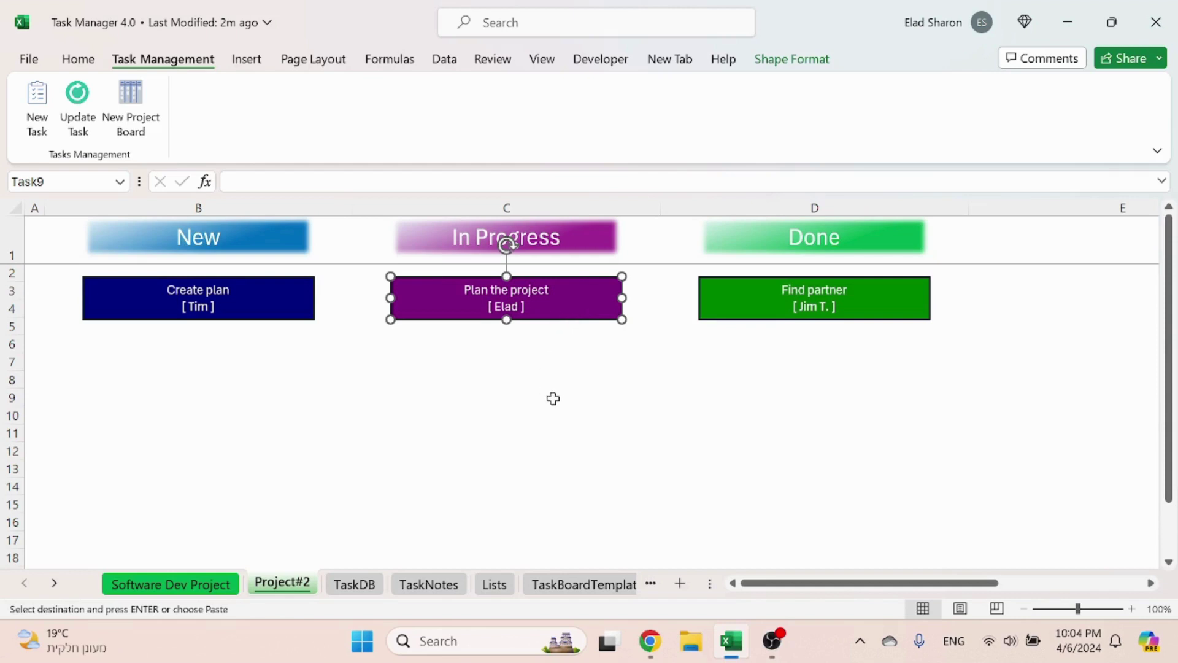
{"action": "key", "text": "Delete"}
{"action": "left_click", "coordinate": [571, 375]}
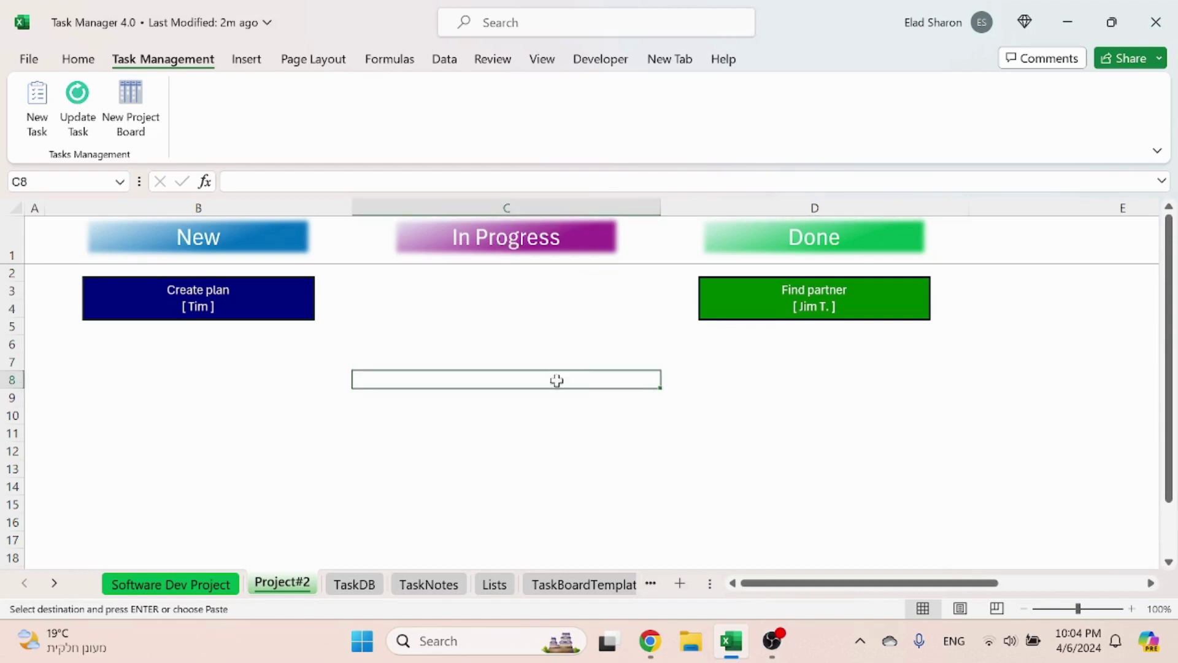
- Check the stored task records in the TaskDB sheet and view the Software Dev Project board
{"action": "left_click", "coordinate": [348, 587]}
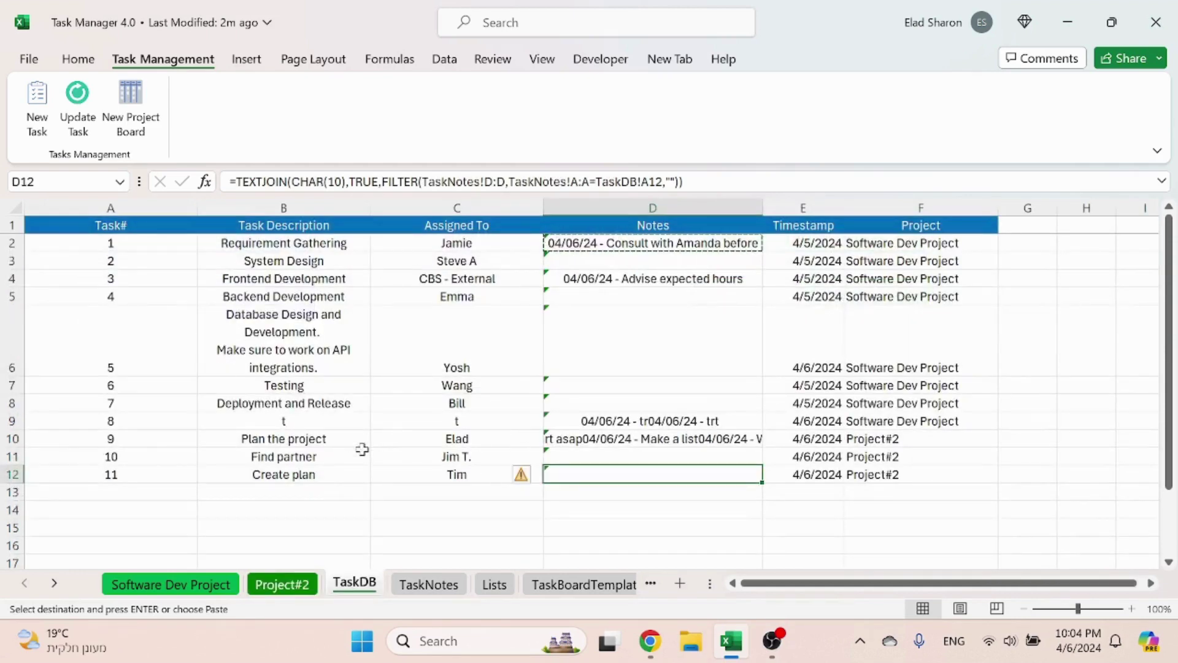
{"action": "left_click", "coordinate": [288, 586]}
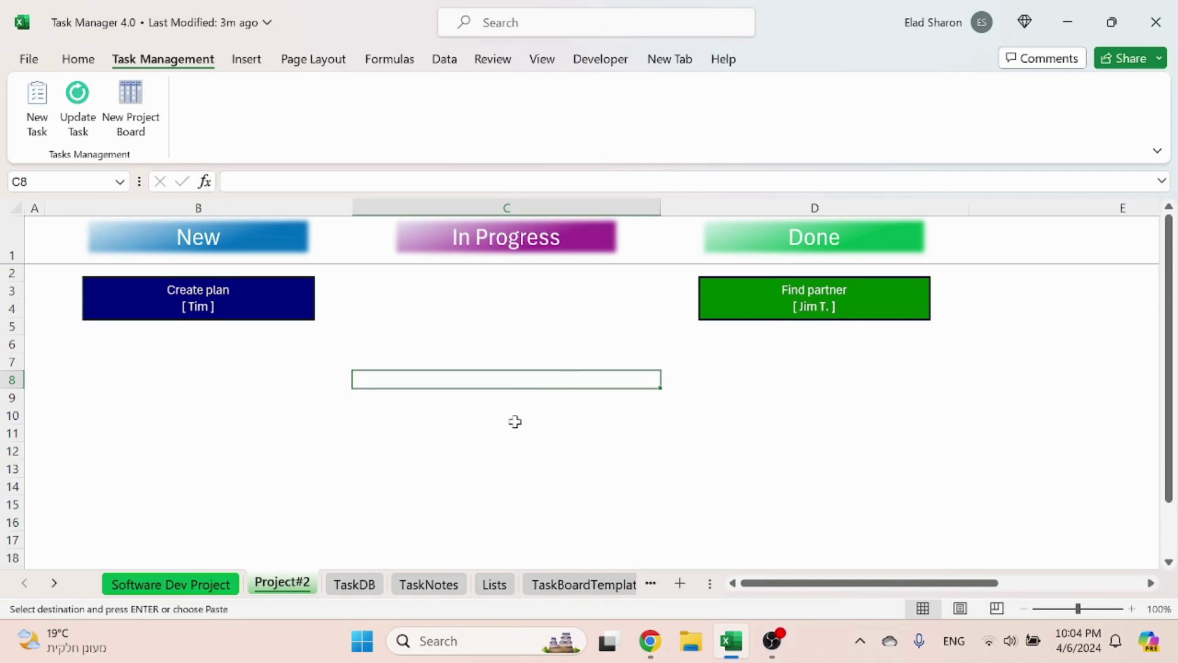
{"action": "left_click", "coordinate": [162, 581]}
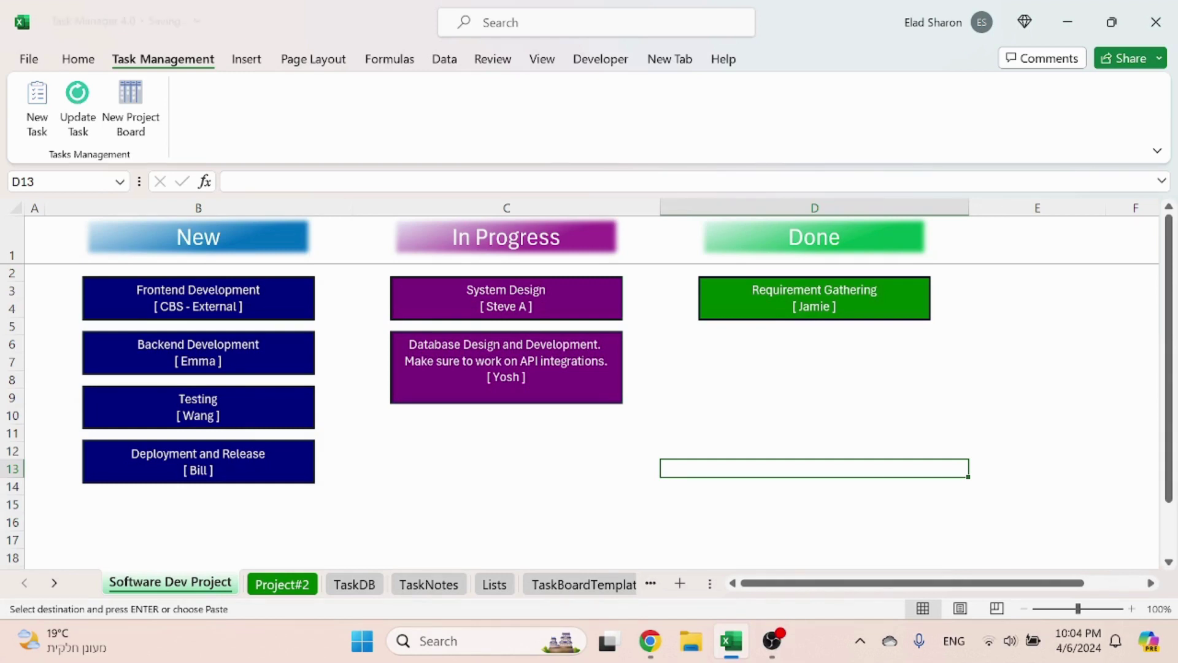
- Change the Project#2 sheet's tab color to dark gray
{"action": "left_click", "coordinate": [282, 584]}
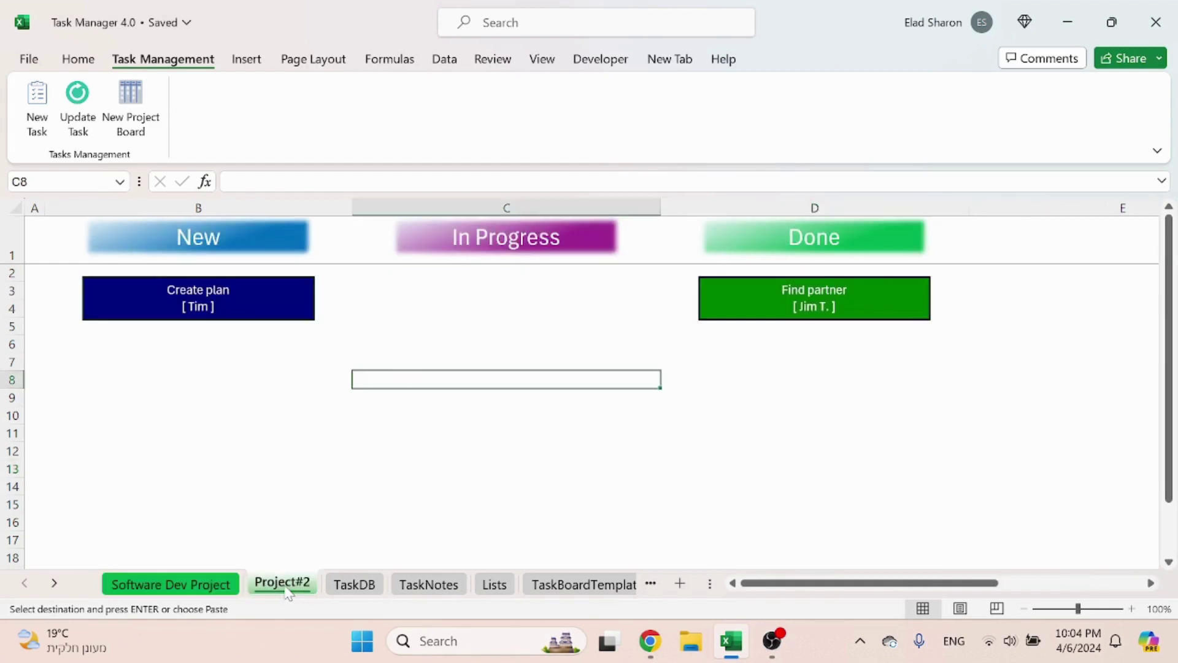
{"action": "right_click", "coordinate": [282, 584]}
{"action": "mouse_move", "coordinate": [348, 428]}
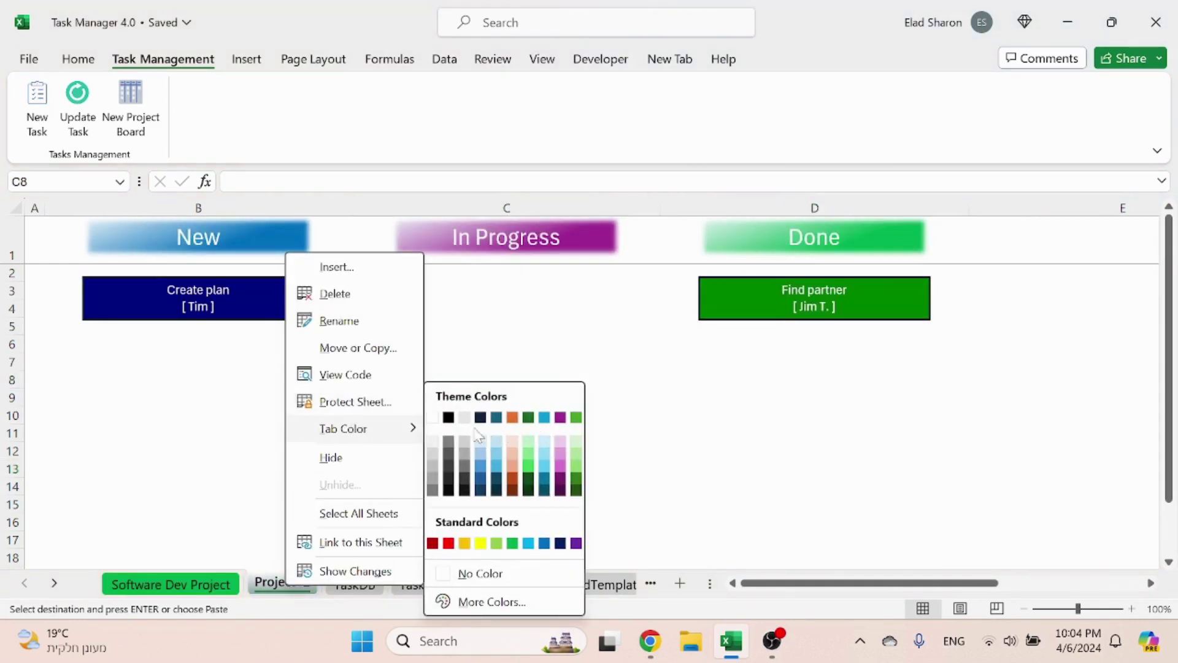
{"action": "left_click", "coordinate": [473, 480]}
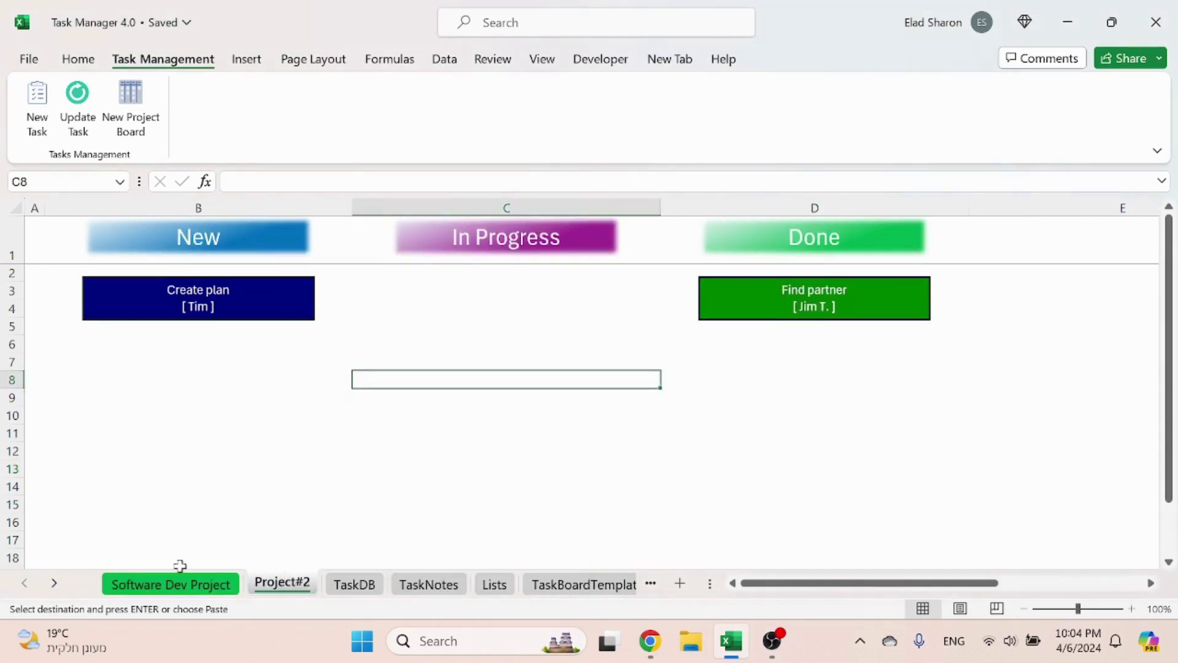
{"action": "left_click", "coordinate": [207, 540]}
- Look through the workbook's TaskNotes, Lists and TaskBoardTemplate sheets and return to the Software Dev Project board
{"action": "left_click", "coordinate": [171, 584]}
{"action": "left_click", "coordinate": [283, 581]}
{"action": "scroll", "coordinate": [686, 577], "scroll_direction": "down", "scroll_amount": 2}
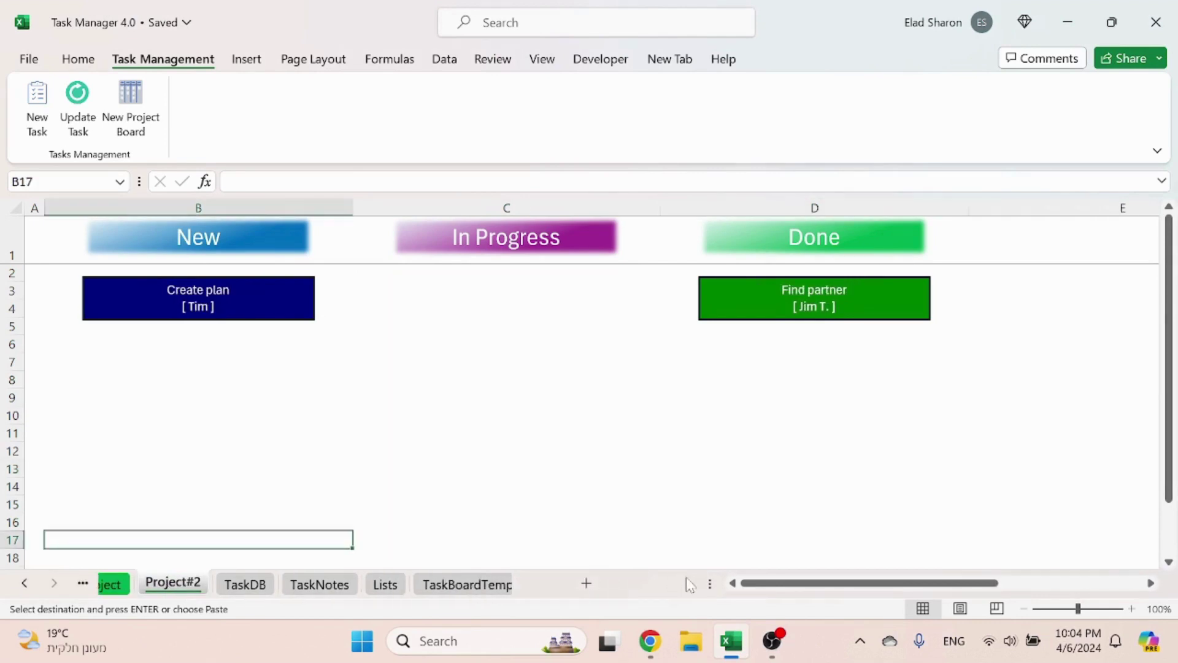
{"action": "scroll", "coordinate": [685, 577], "scroll_direction": "down", "scroll_amount": 1}
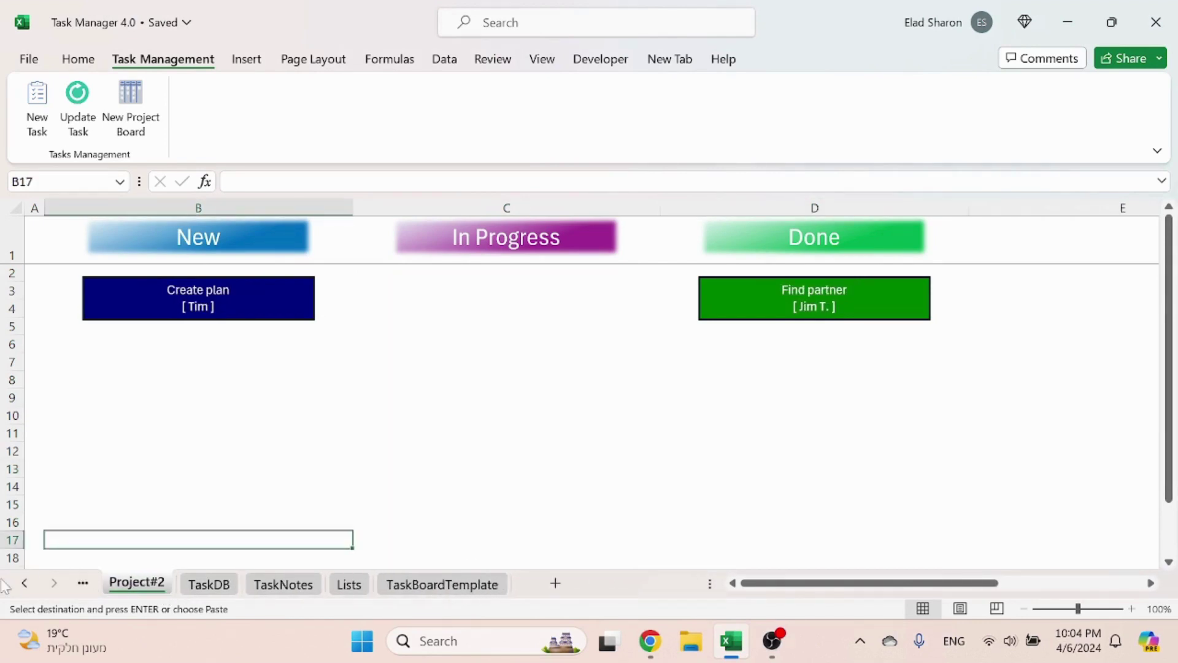
{"action": "left_click", "coordinate": [22, 584]}
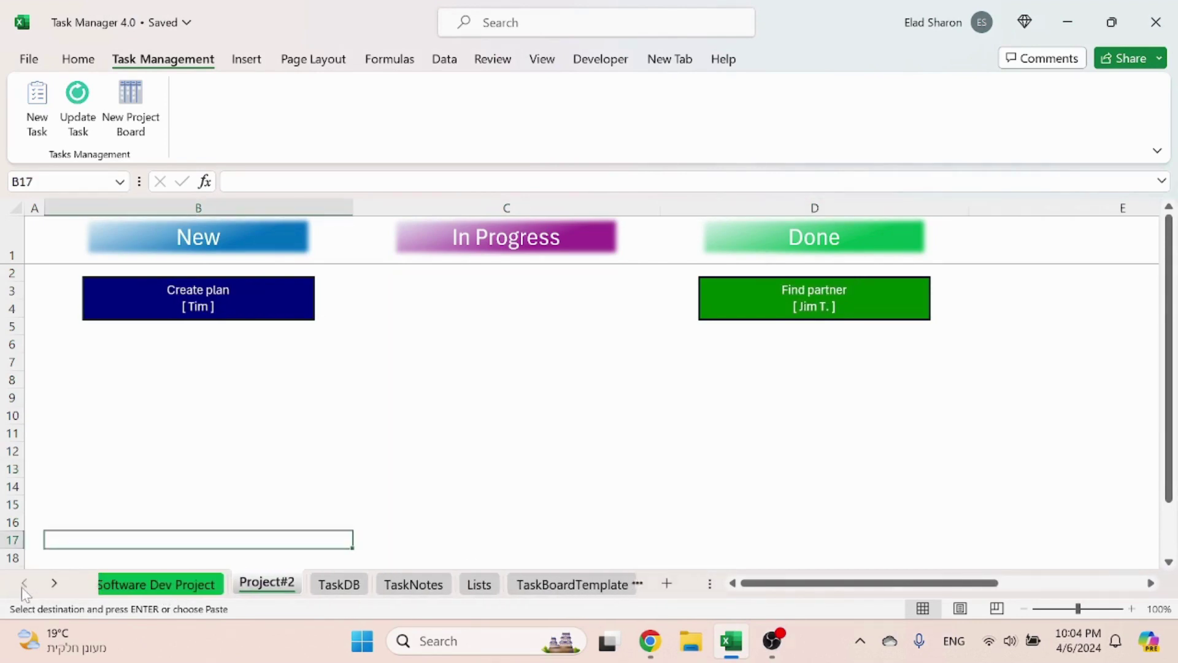
{"action": "left_click", "coordinate": [434, 483]}
{"action": "left_click", "coordinate": [417, 583]}
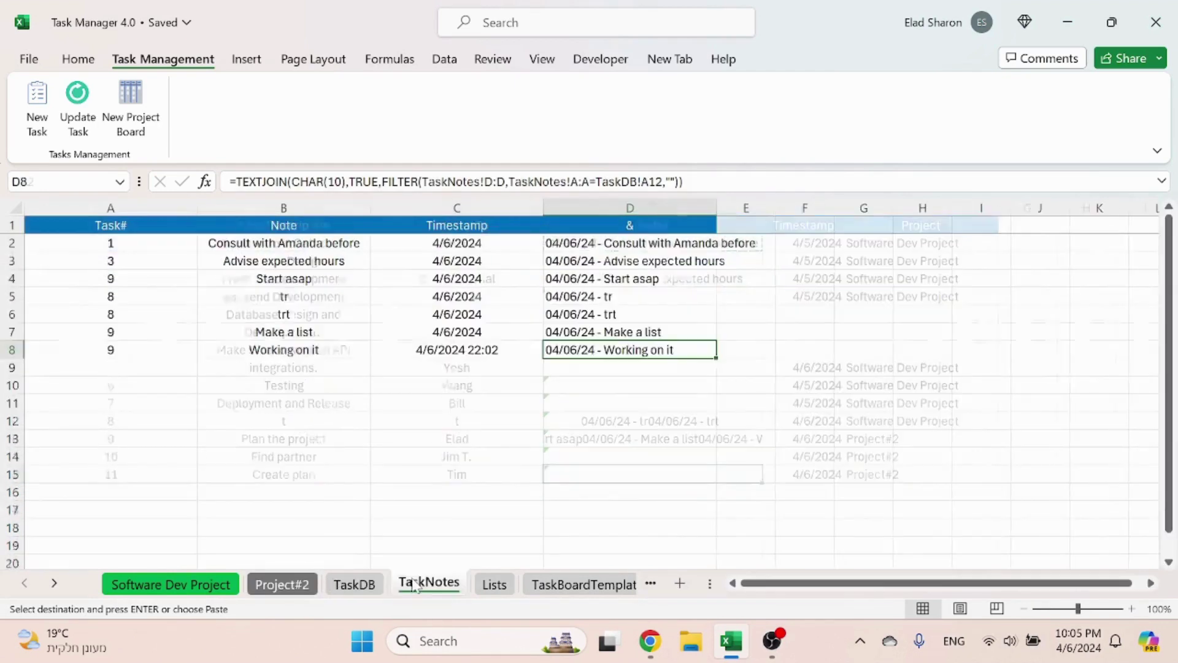
{"action": "left_click", "coordinate": [497, 584]}
{"action": "left_click", "coordinate": [552, 584]}
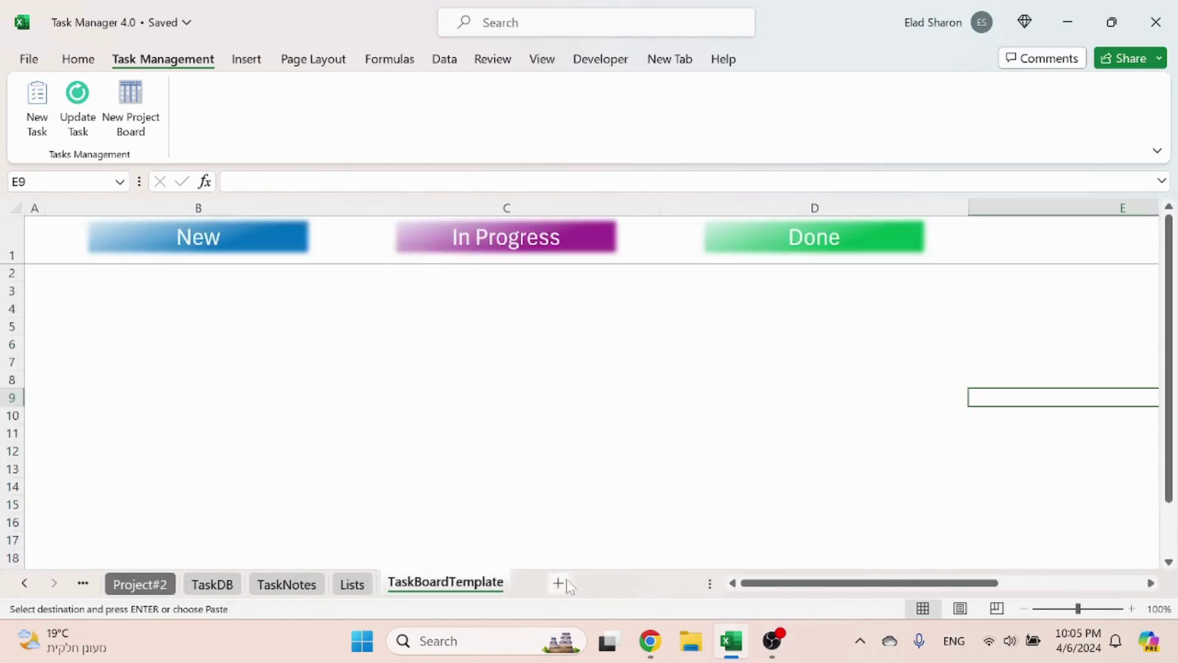
{"action": "left_click", "coordinate": [27, 583]}
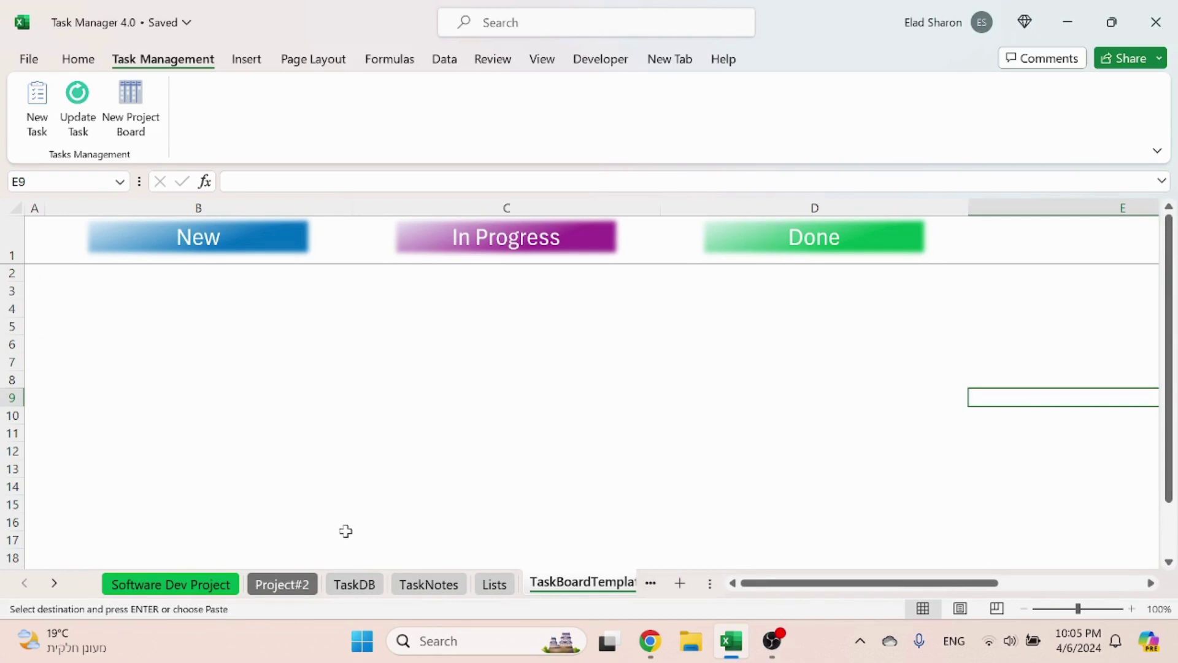
{"action": "left_click", "coordinate": [196, 583]}
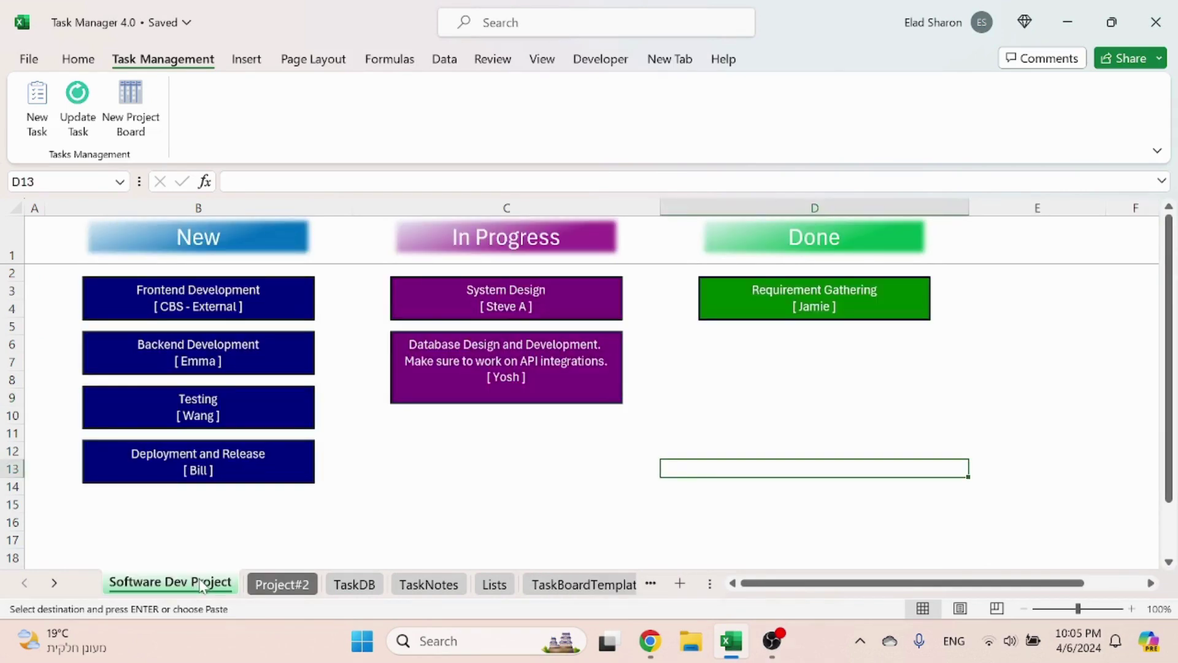
{"action": "left_click", "coordinate": [801, 447]}
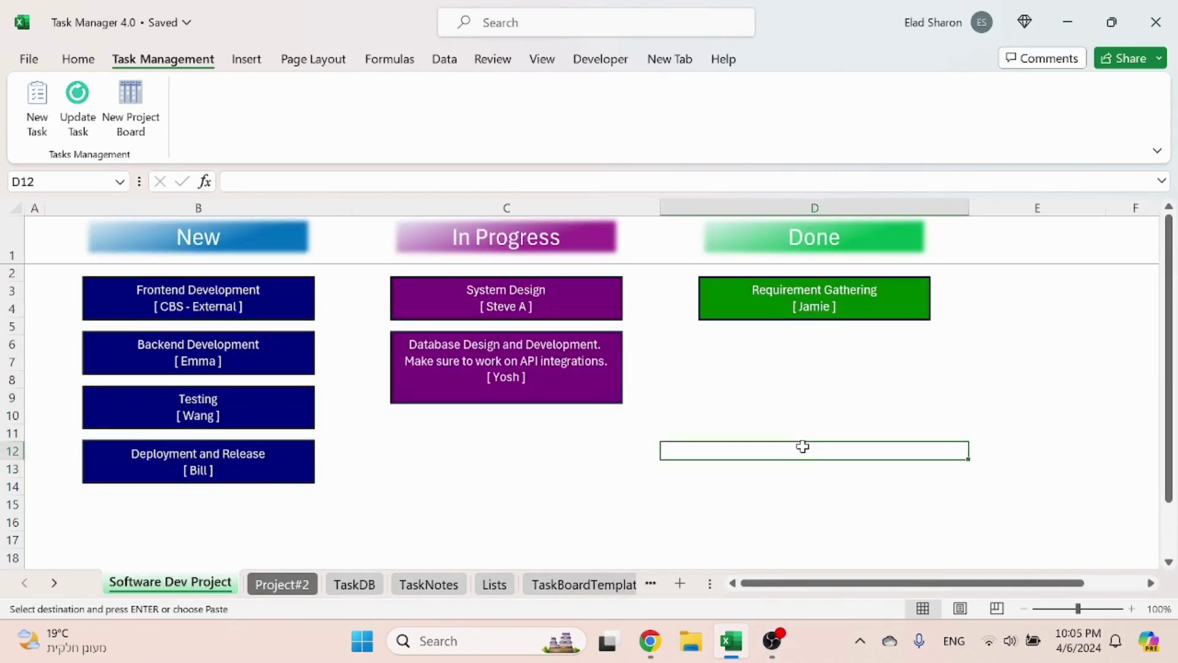